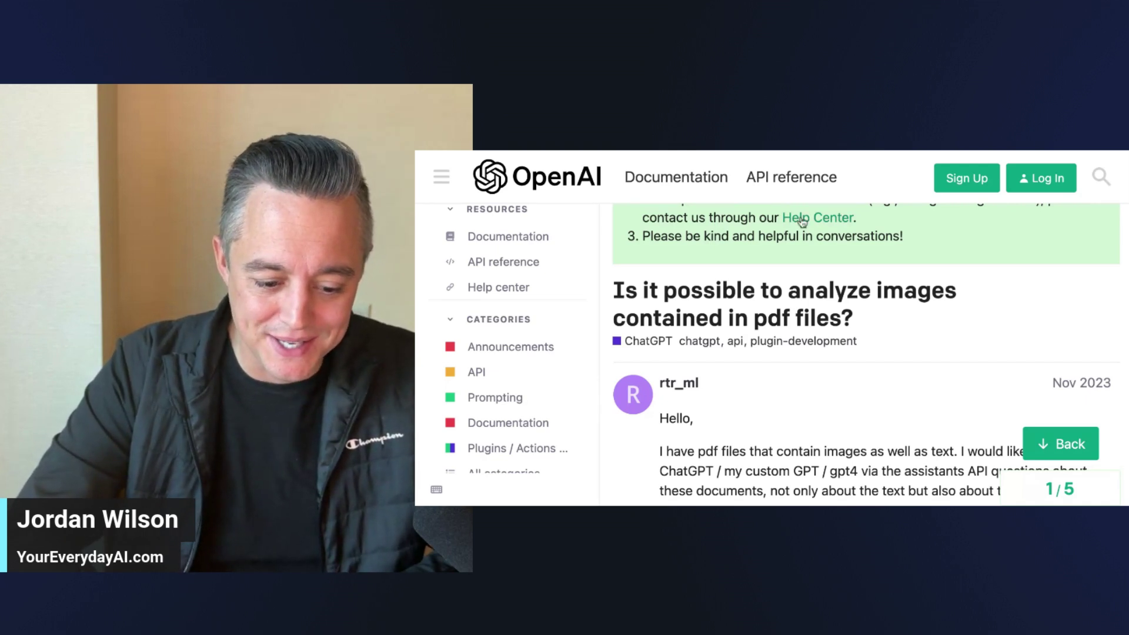
Scroll through the forum question about analyzing images in PDFs, then bring up the Everyday AI homepage
{"action": "scroll", "coordinate": [849, 302], "scroll_direction": "down", "scroll_amount": 3}
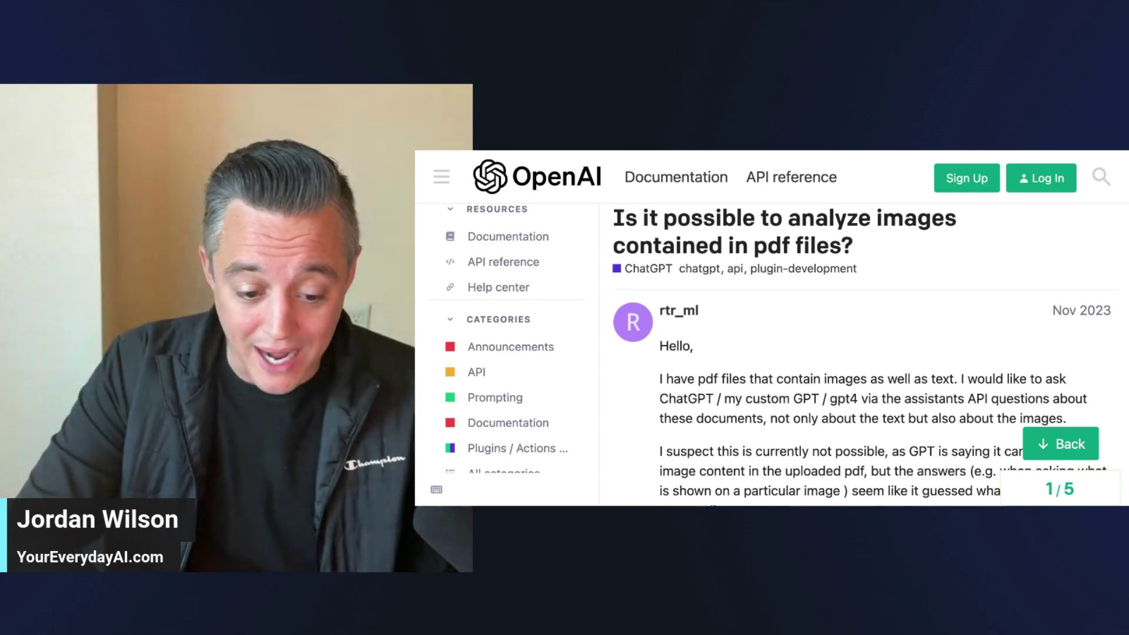
{"action": "key", "text": "ctrl+Tab"}
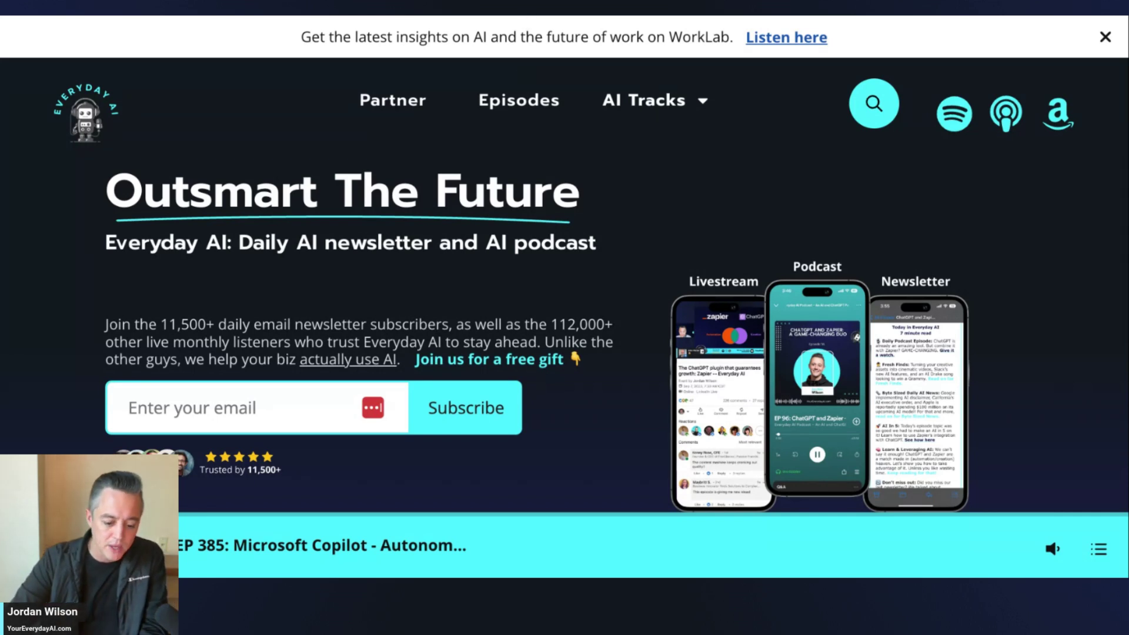
In the Canva deck, select page 1's subtitle and AI NEWS THAT MATTERS title to show they are text
{"action": "key", "text": "ctrl+Tab"}
{"action": "scroll", "coordinate": [309, 297], "scroll_direction": "down", "scroll_amount": 3}
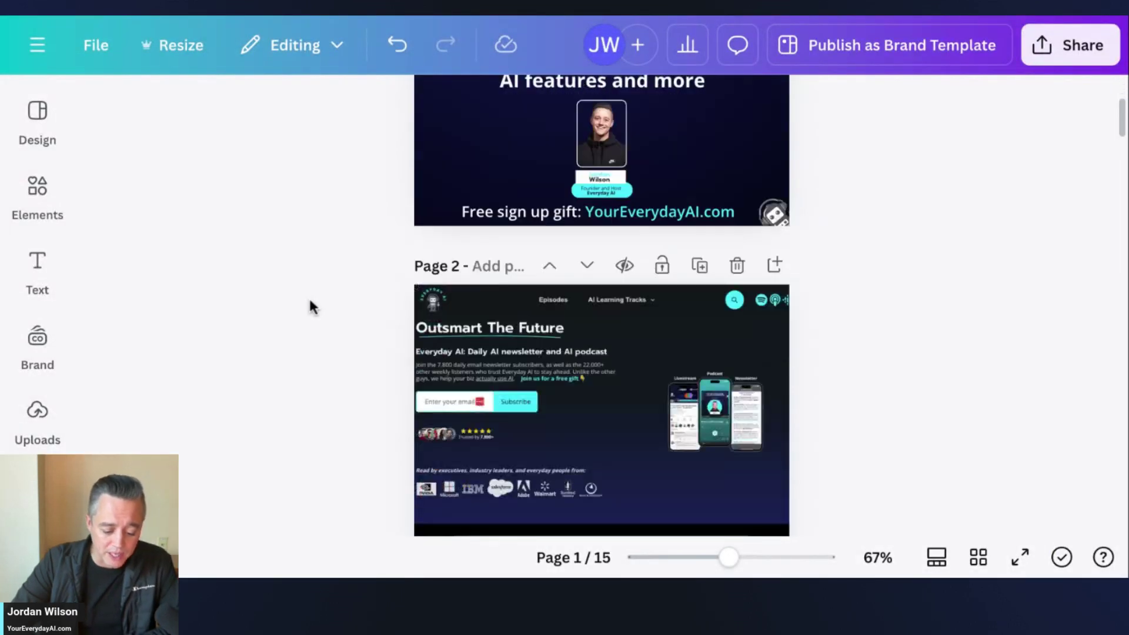
{"action": "scroll", "coordinate": [308, 296], "scroll_direction": "up", "scroll_amount": 4}
{"action": "left_click", "coordinate": [676, 267]}
{"action": "left_click", "coordinate": [676, 268]}
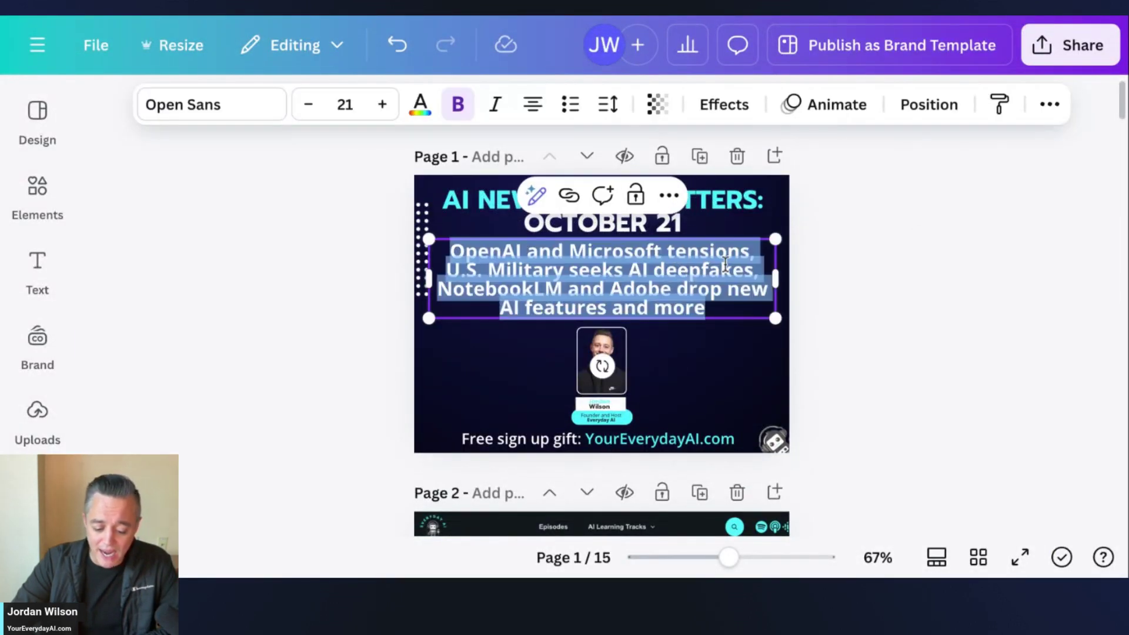
{"action": "left_click", "coordinate": [824, 201]}
{"action": "left_click", "coordinate": [644, 220]}
{"action": "left_click", "coordinate": [644, 220]}
Reselect and highlight the page 1 subtitle text, then select the title box
{"action": "left_click", "coordinate": [715, 290]}
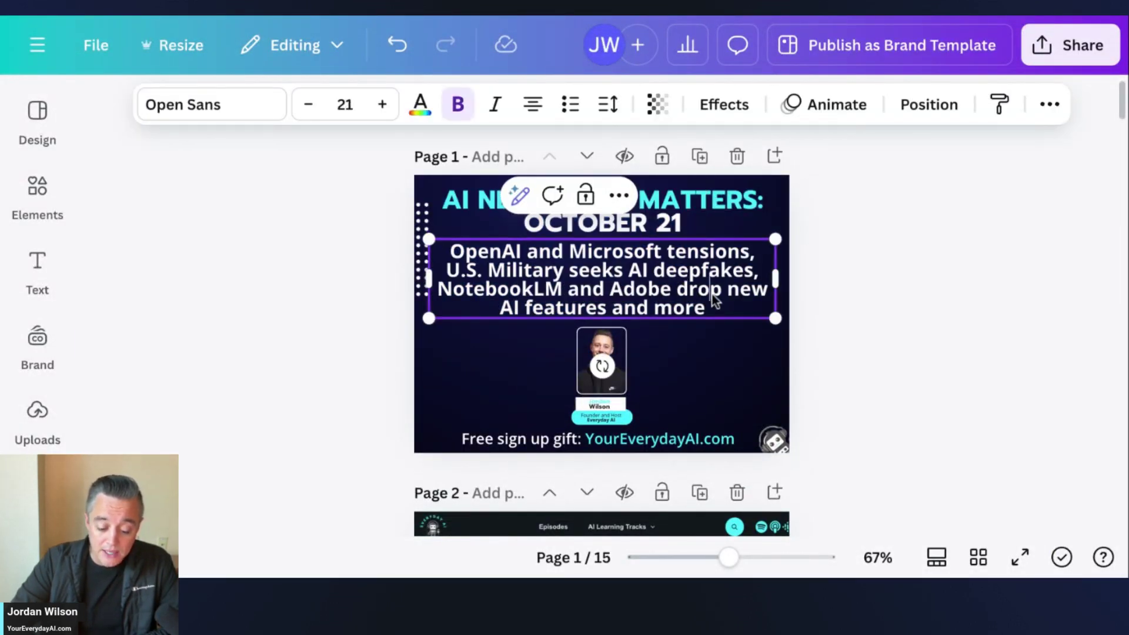
{"action": "left_click", "coordinate": [715, 290]}
{"action": "key", "text": "Escape"}
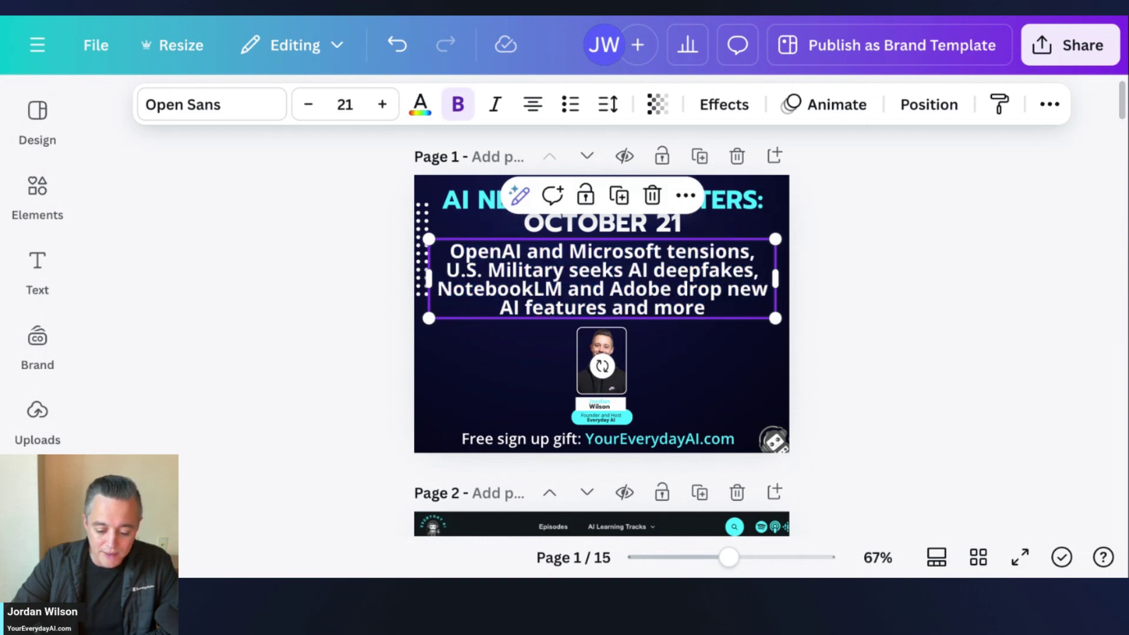
{"action": "left_click", "coordinate": [671, 276]}
{"action": "left_click", "coordinate": [671, 276]}
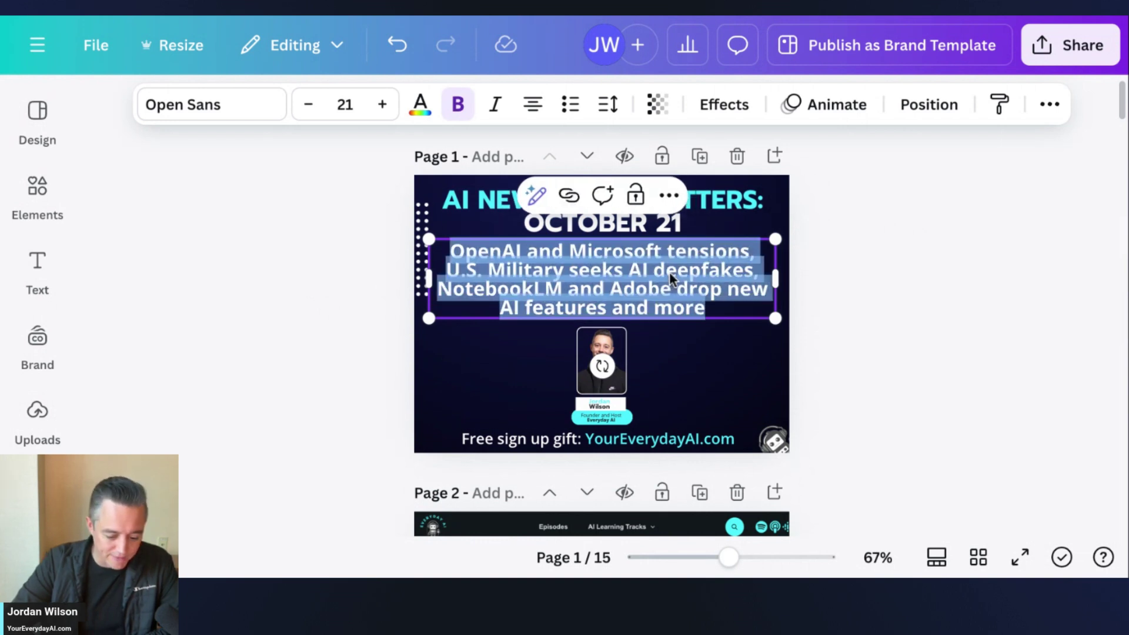
{"action": "left_click", "coordinate": [740, 222]}
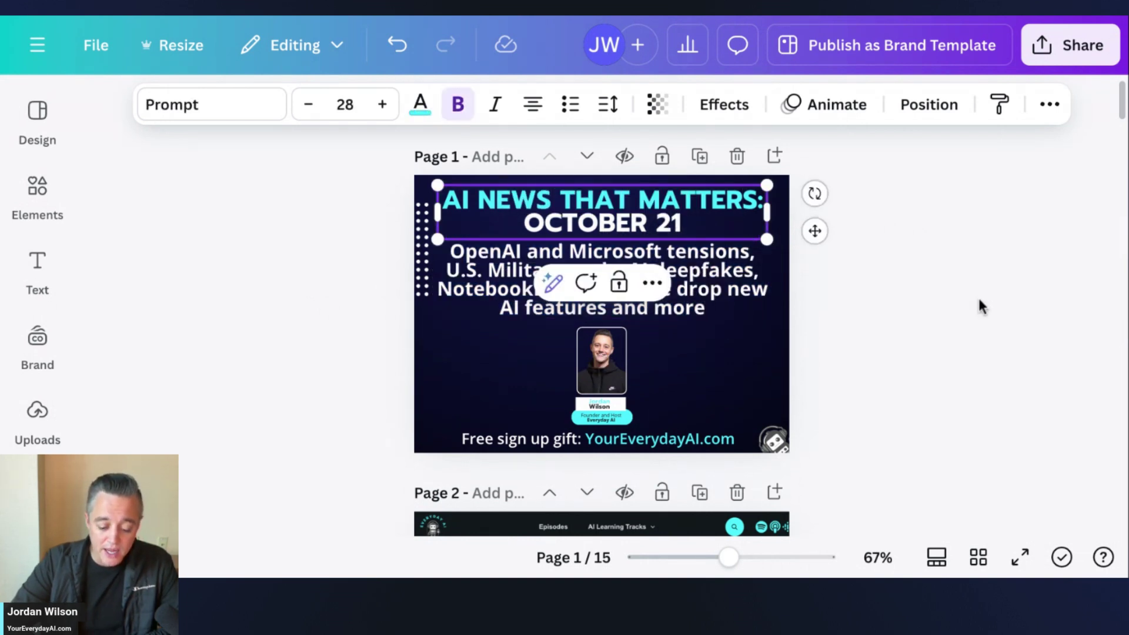
Select the page 2 website screenshot to show it is an image, then switch to a new ChatGPT chat
{"action": "scroll", "coordinate": [979, 306], "scroll_direction": "down", "scroll_amount": 3}
{"action": "left_click", "coordinate": [559, 398]}
{"action": "left_click_drag", "start_coordinate": [559, 398], "coordinate": [524, 392]}
{"action": "left_click", "coordinate": [890, 315]}
{"action": "scroll", "coordinate": [891, 316], "scroll_direction": "down", "scroll_amount": 5}
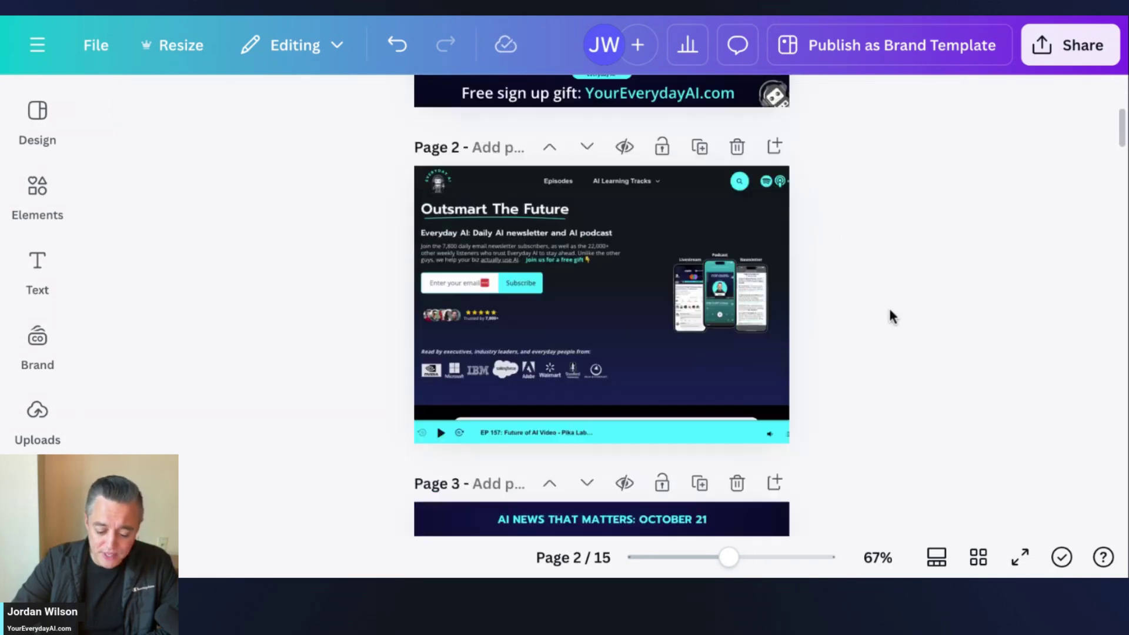
{"action": "scroll", "coordinate": [890, 315], "scroll_direction": "down", "scroll_amount": 20}
{"action": "scroll", "coordinate": [890, 316], "scroll_direction": "up", "scroll_amount": 20}
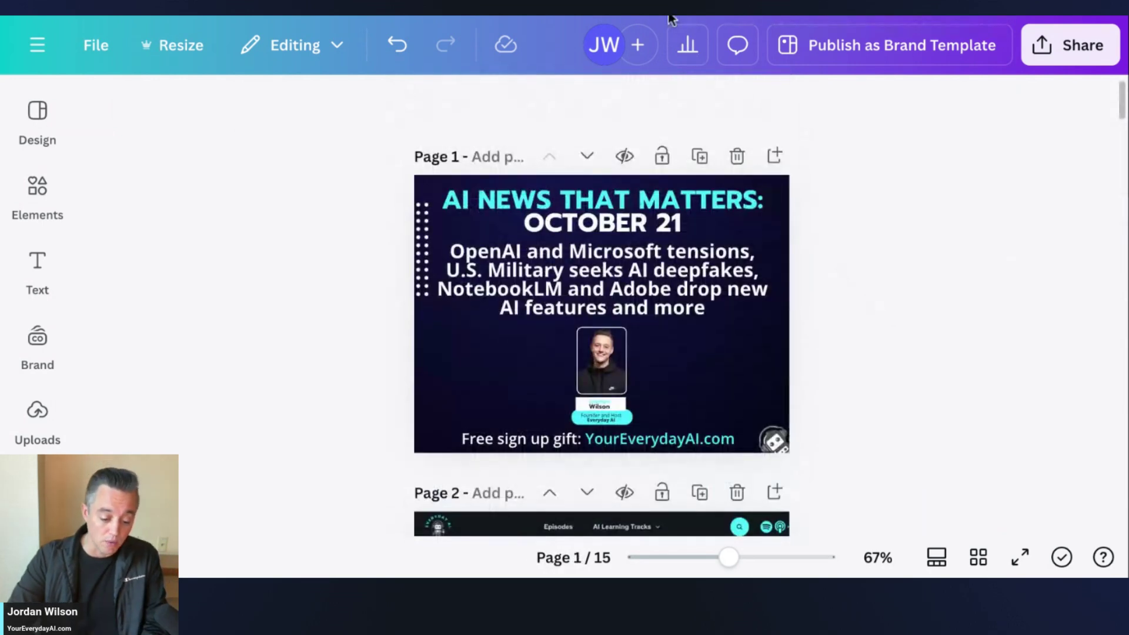
{"action": "left_click", "coordinate": [672, 18]}
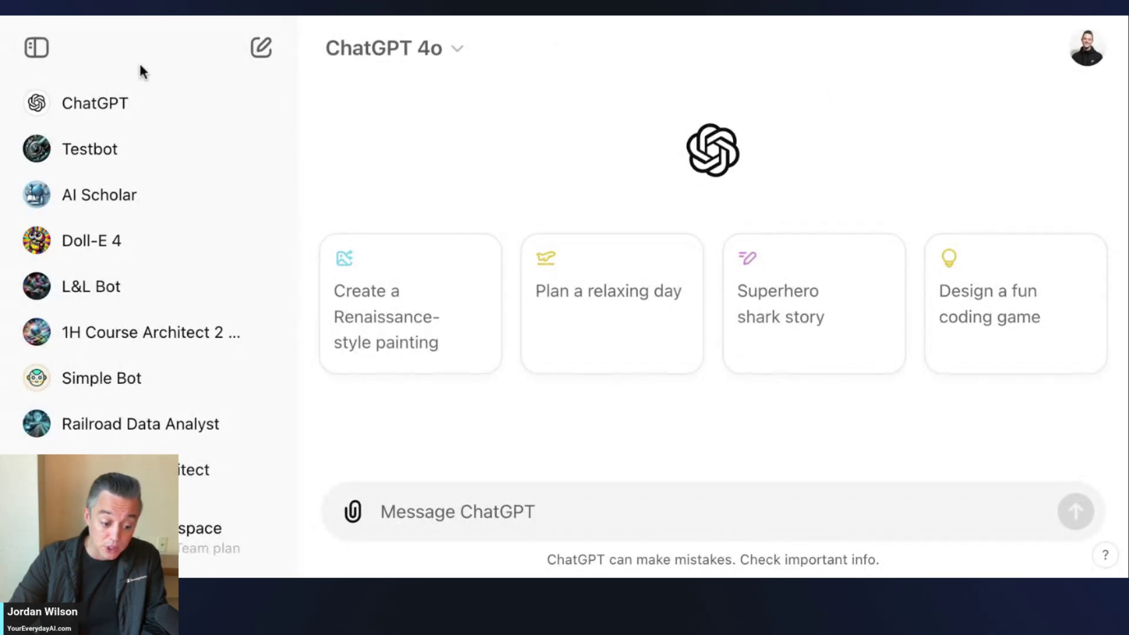
Send 4o the detailed page 1–2 image transcription prompt with the Canva PDF attached
{"action": "left_click", "coordinate": [36, 48]}
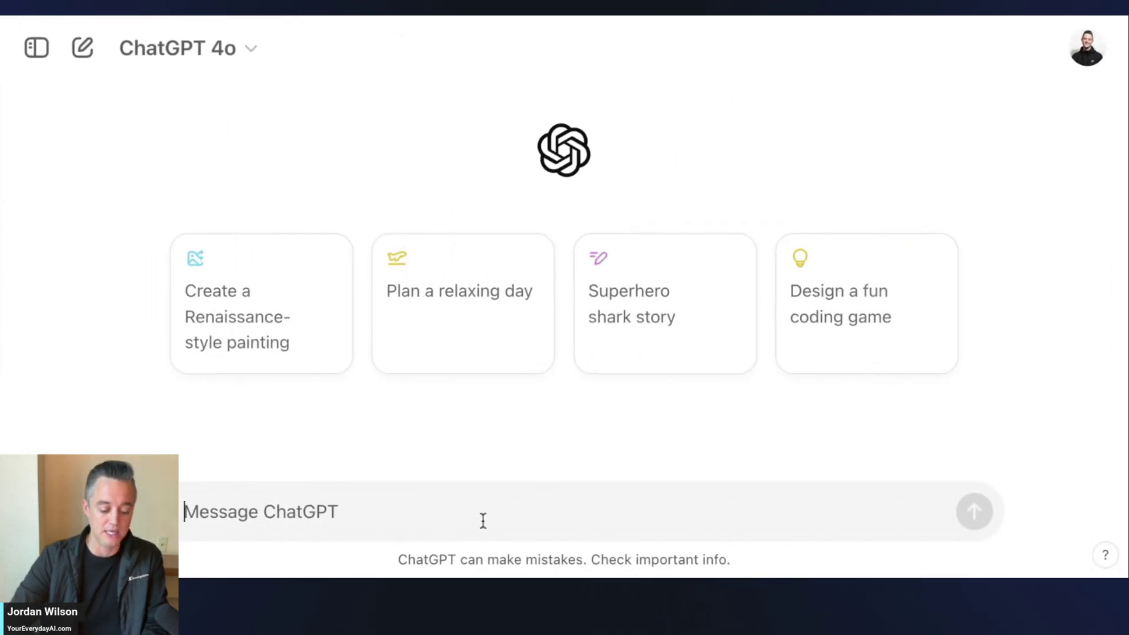
{"action": "key", "text": "ctrl+v"}
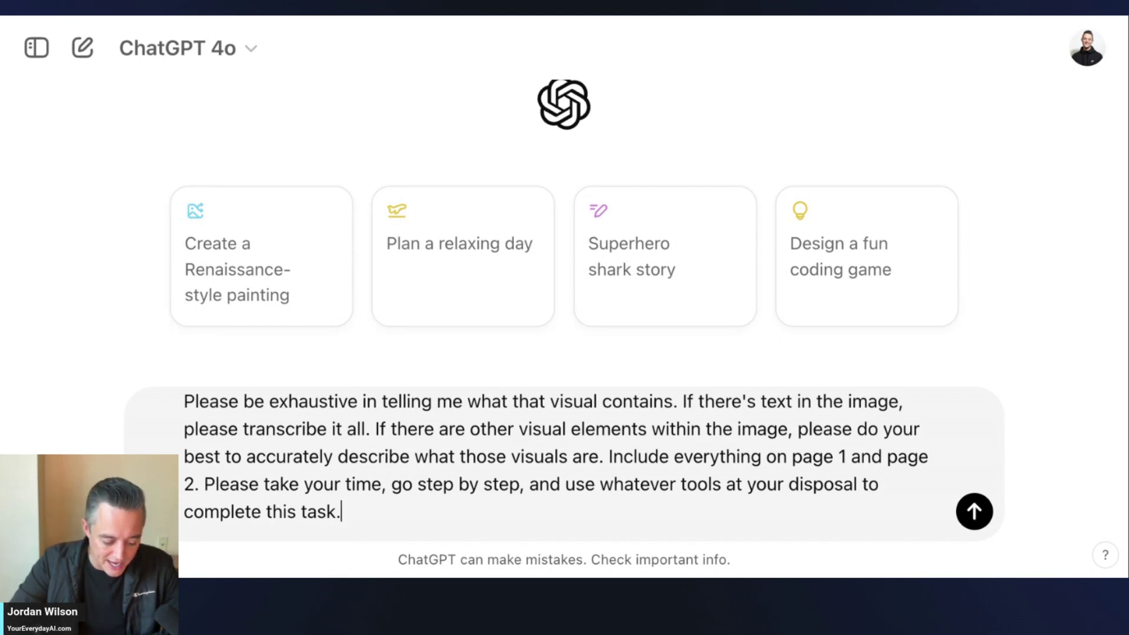
{"action": "left_click", "coordinate": [150, 511]}
{"action": "left_click", "coordinate": [236, 466]}
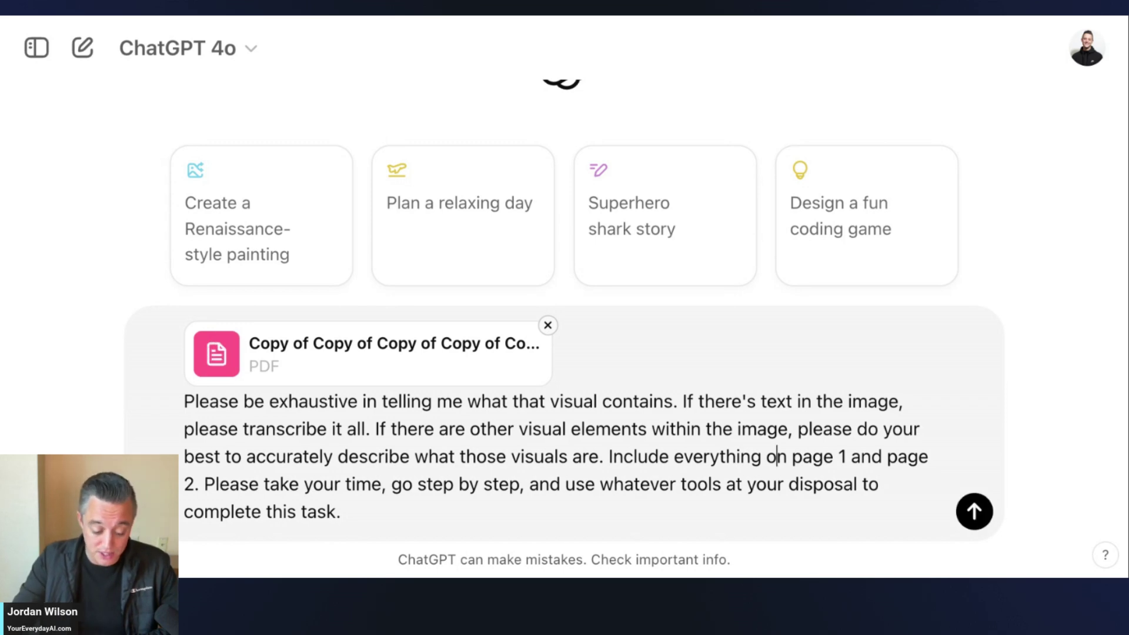
{"action": "left_click", "coordinate": [974, 511]}
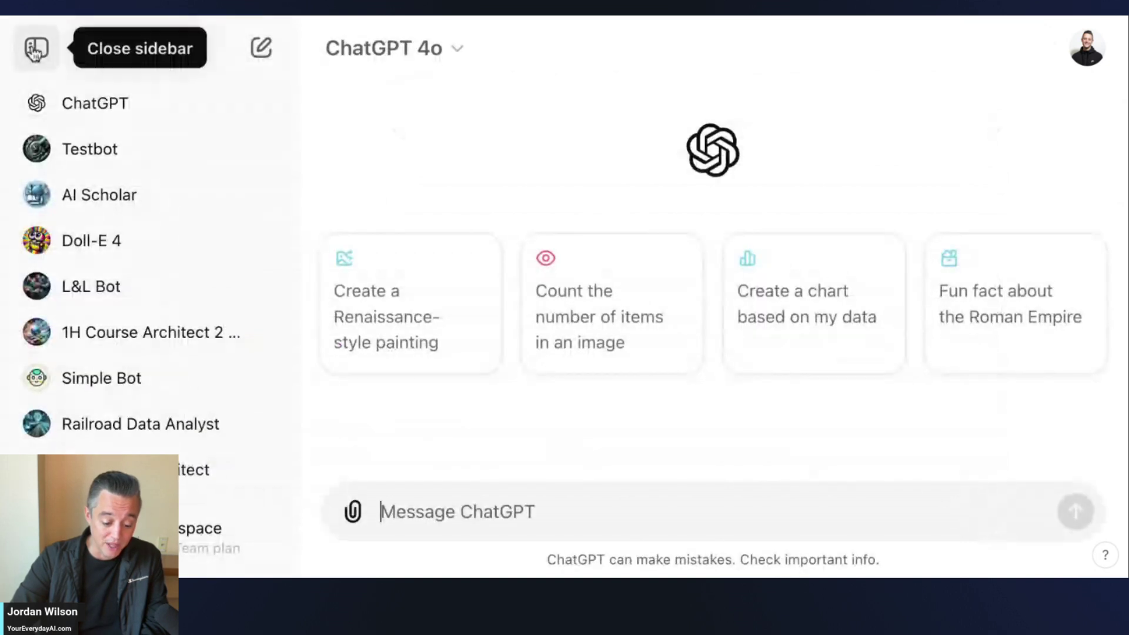
In a new chat, send the shorter Pages 1–2 text-extraction prompt with the PDF attached
{"action": "left_click", "coordinate": [36, 48]}
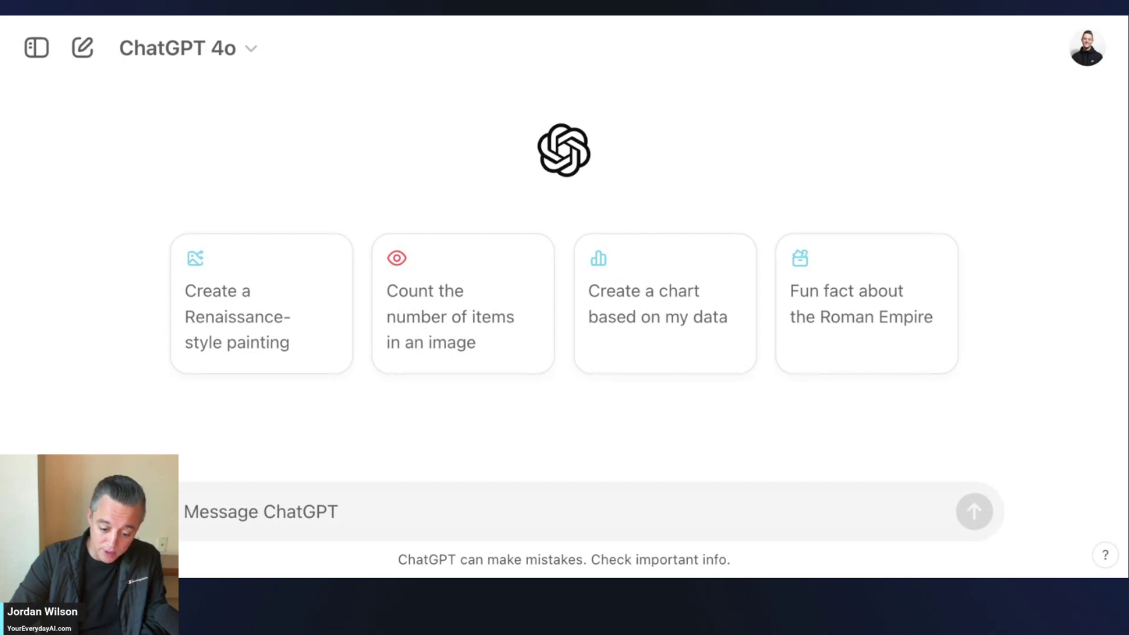
{"action": "left_click", "coordinate": [261, 501]}
{"action": "type", "text": "Please analyze this PDF, and tell me the specific text contained on Pages 1 and 2 of the file. Please take your time, go step by step, and use all tools at your disposal to complete this task."}
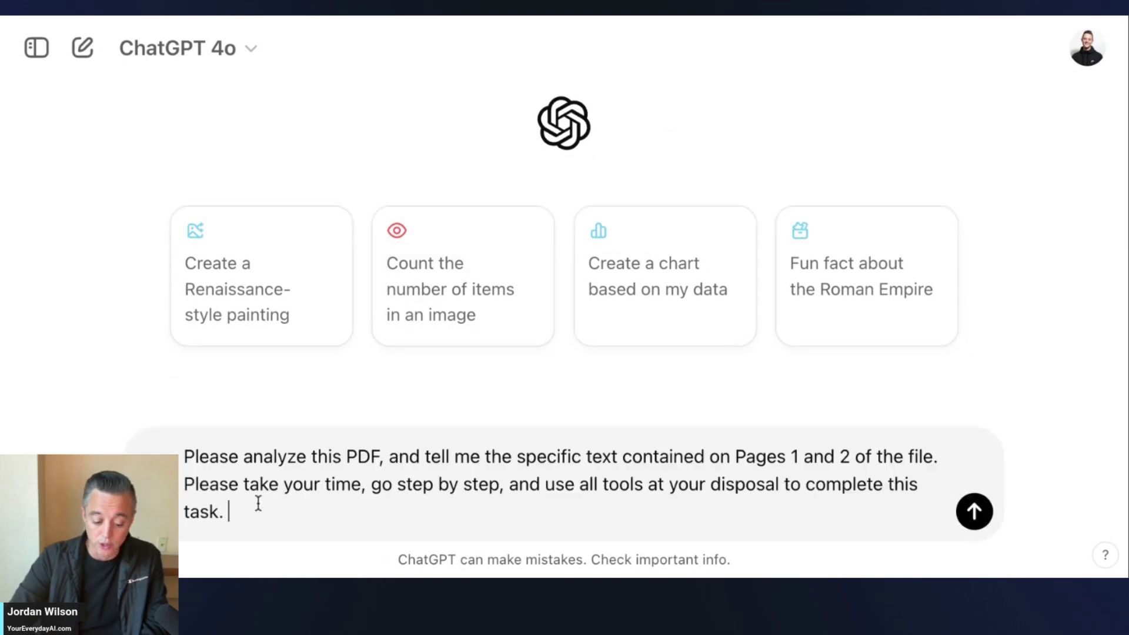
{"action": "left_click", "coordinate": [152, 510]}
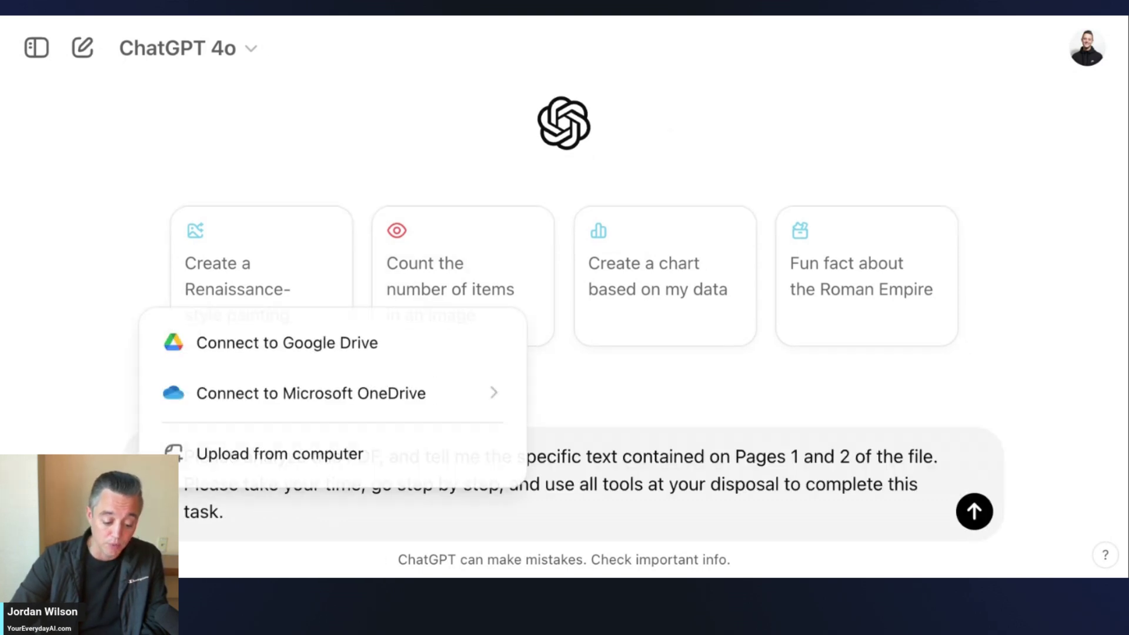
{"action": "left_click", "coordinate": [227, 464]}
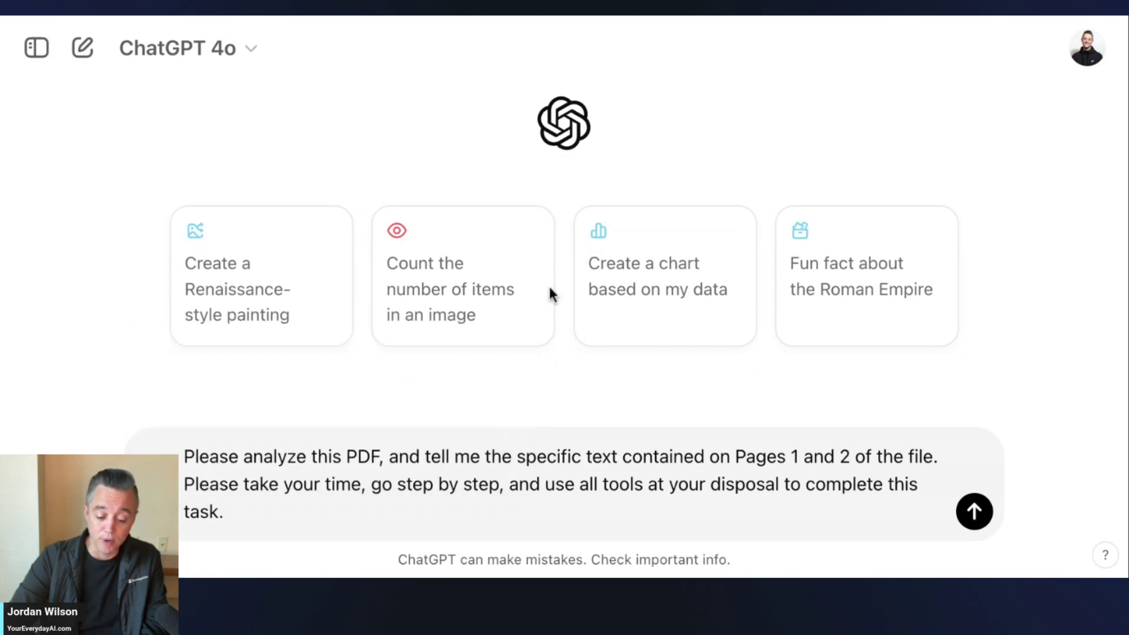
{"action": "left_click", "coordinate": [735, 484]}
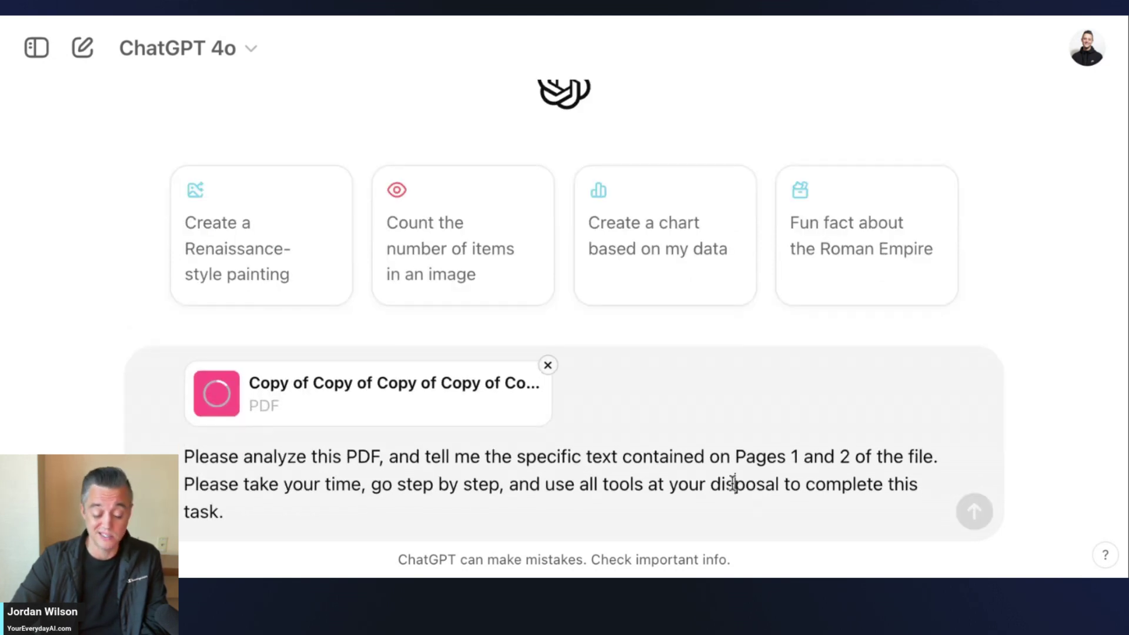
{"action": "left_click", "coordinate": [763, 529]}
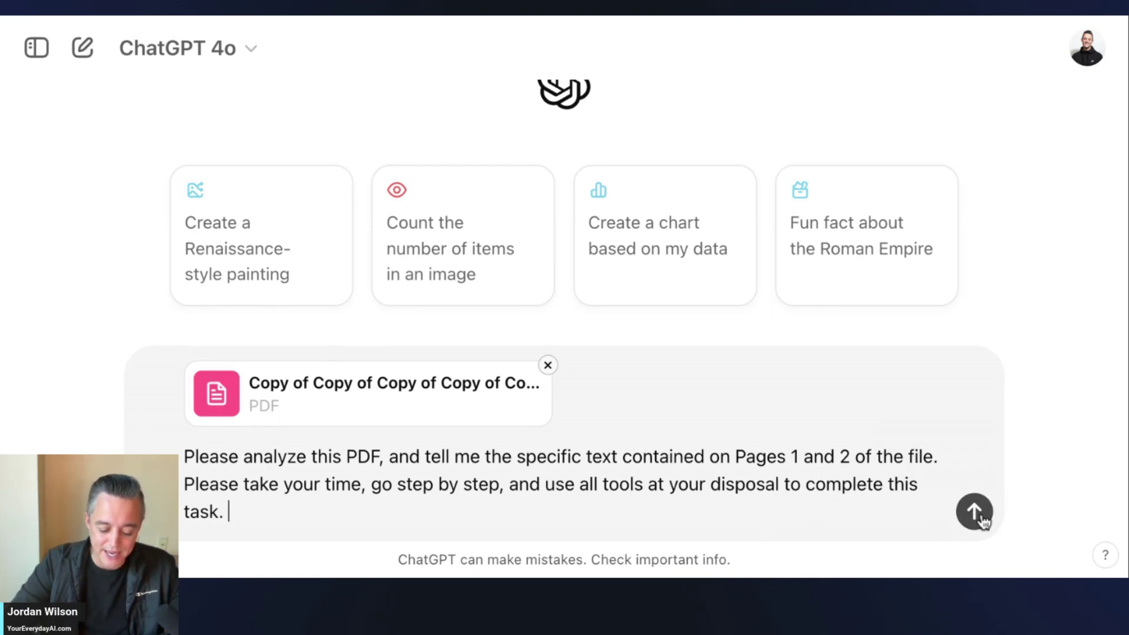
{"action": "left_click", "coordinate": [975, 511]}
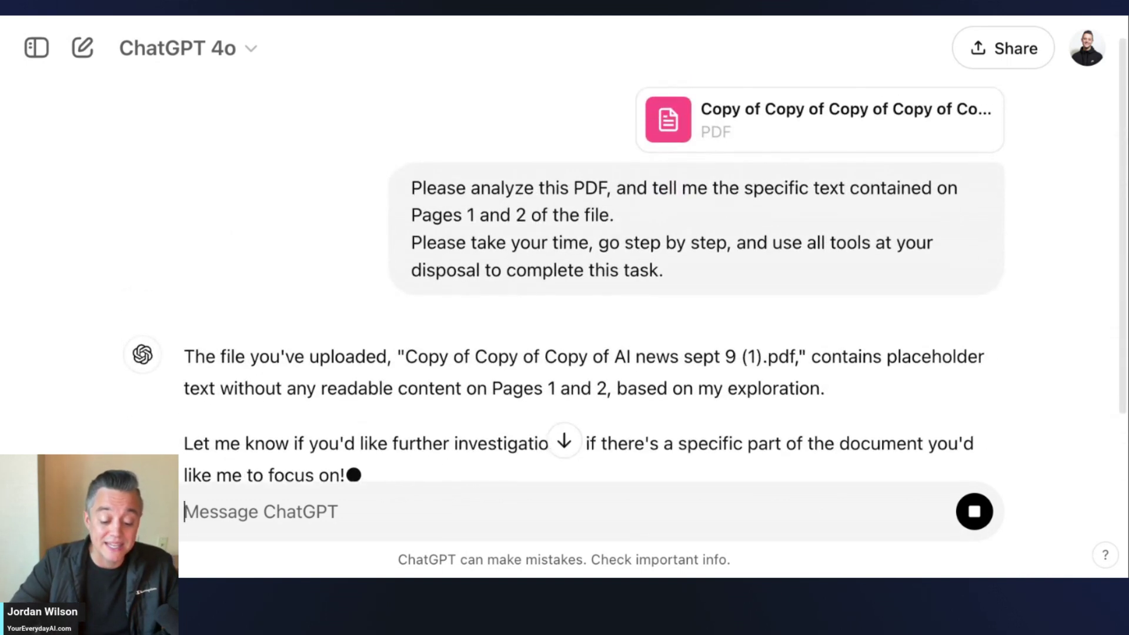
Review the reply and highlight its claim that pages 1–2 hold only placeholder text
{"action": "scroll", "coordinate": [588, 253], "scroll_direction": "up", "scroll_amount": 1}
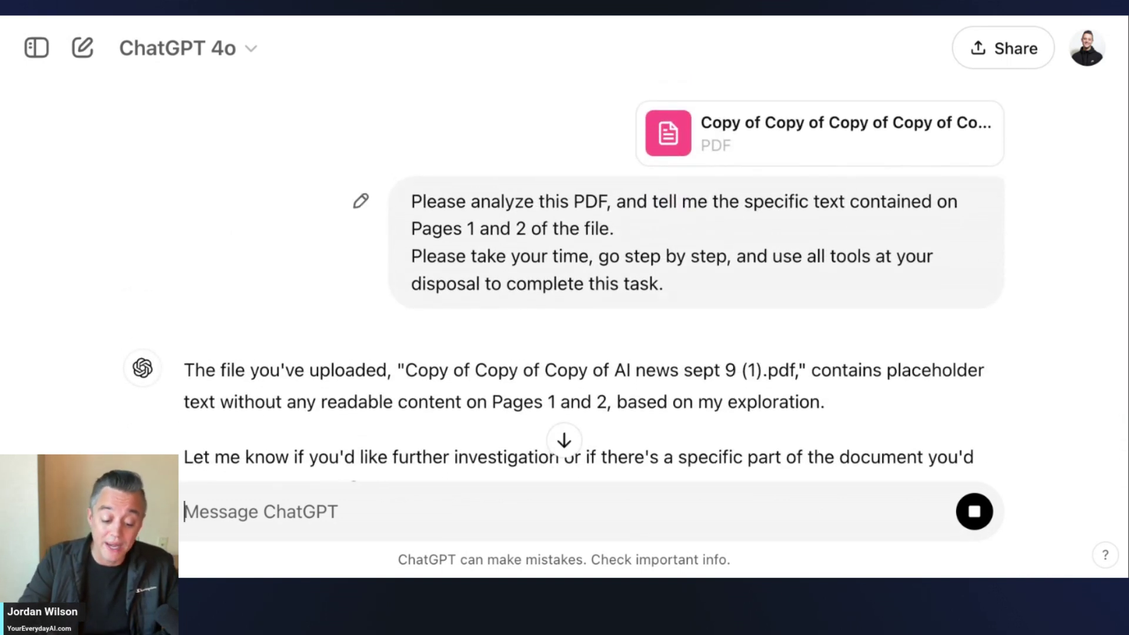
{"action": "scroll", "coordinate": [588, 264], "scroll_direction": "down", "scroll_amount": 3}
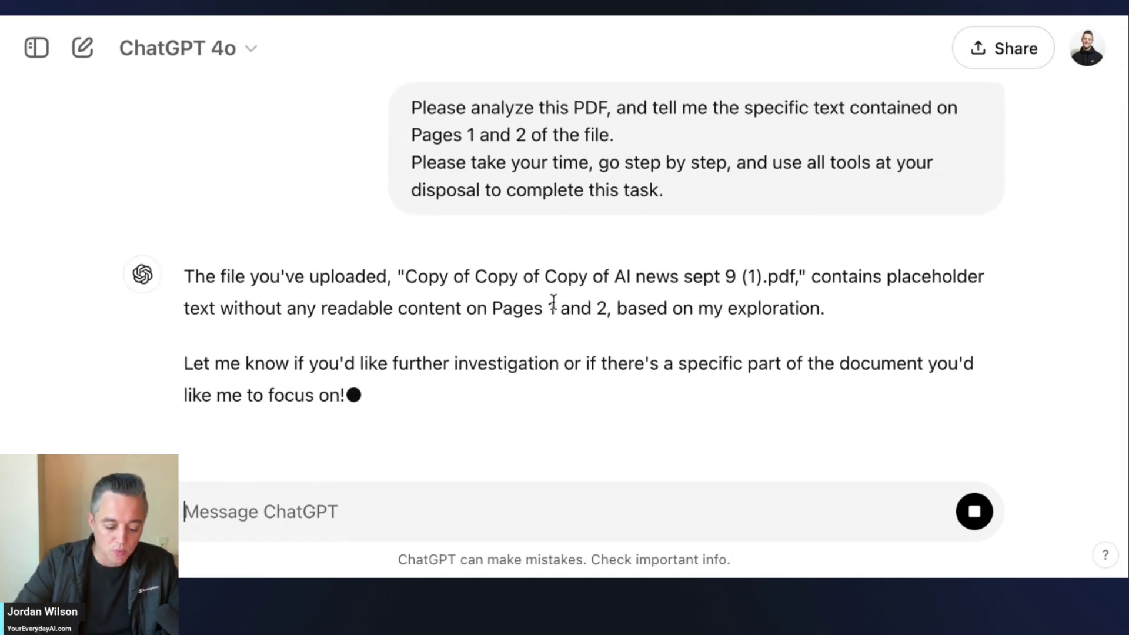
{"action": "left_click_drag", "start_coordinate": [795, 276], "coordinate": [891, 332]}
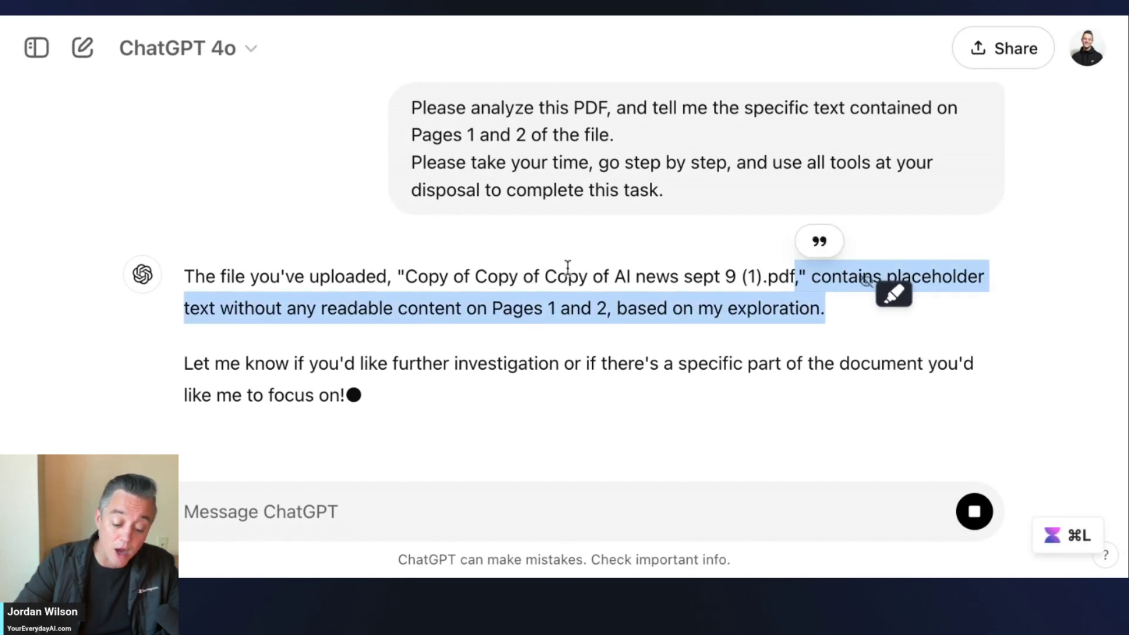
{"action": "left_click", "coordinate": [404, 519]}
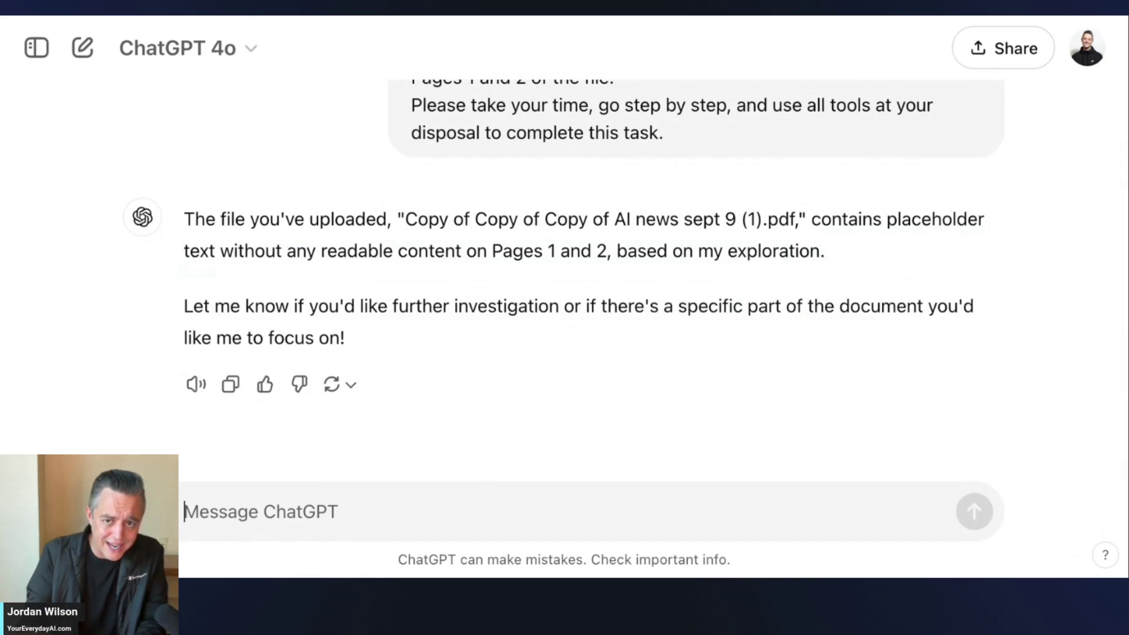
Reply 'please try again. you can do it!' and collapse the resulting analysis code
{"action": "type", "text": "please t"}
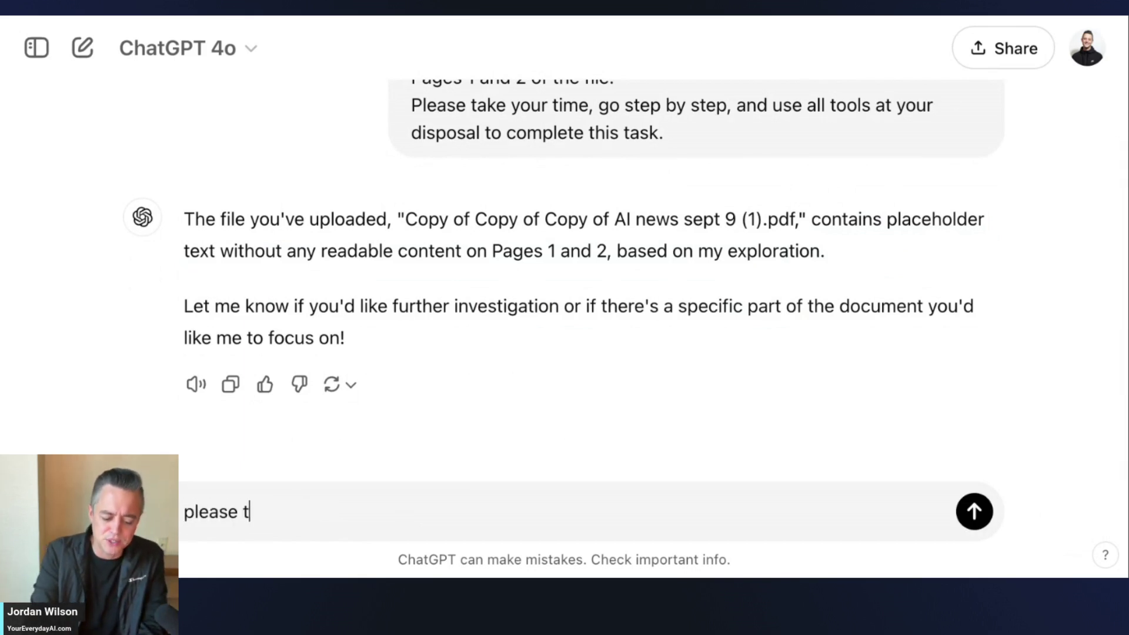
{"action": "type", "text": "ry again. you can do"}
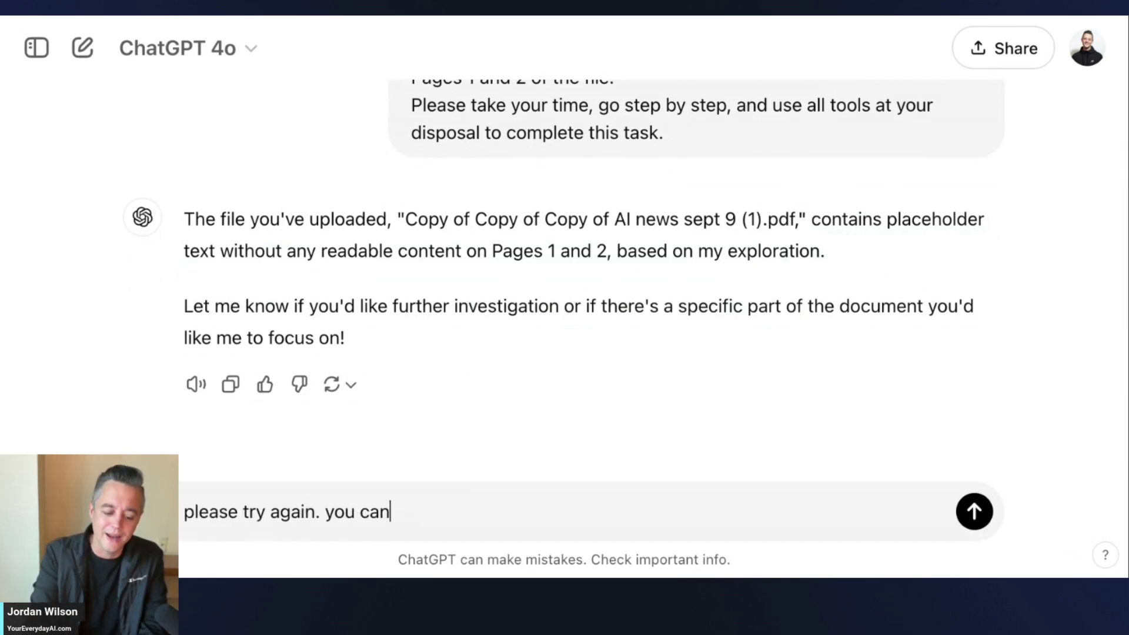
{"action": "type", "text": " it!"}
{"action": "key", "text": "Return"}
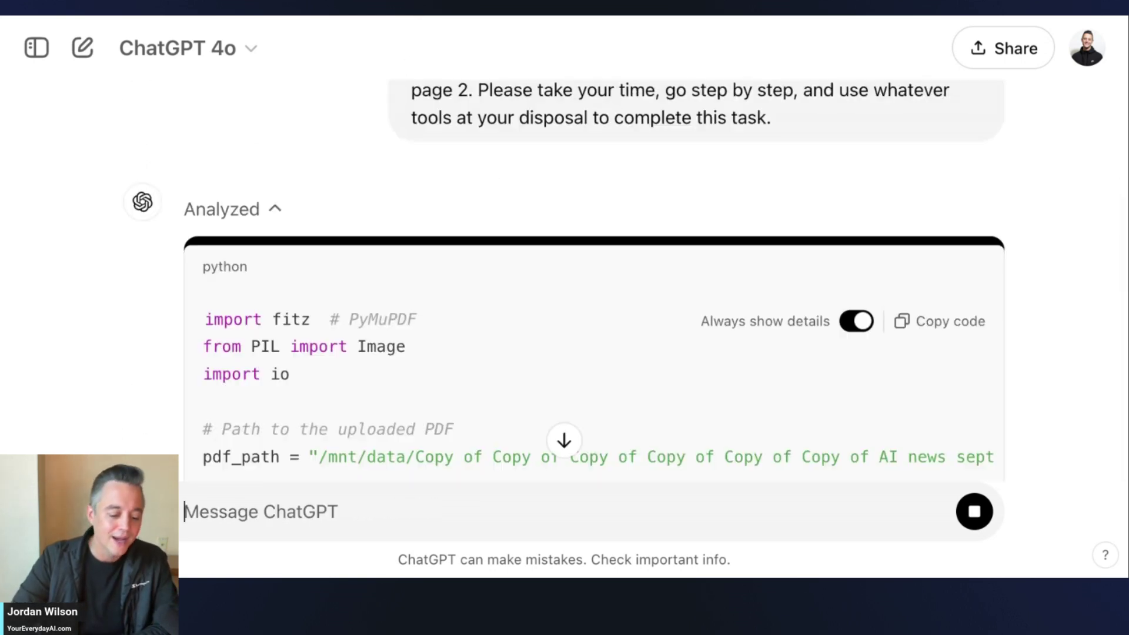
{"action": "scroll", "coordinate": [446, 124], "scroll_direction": "down", "scroll_amount": 15}
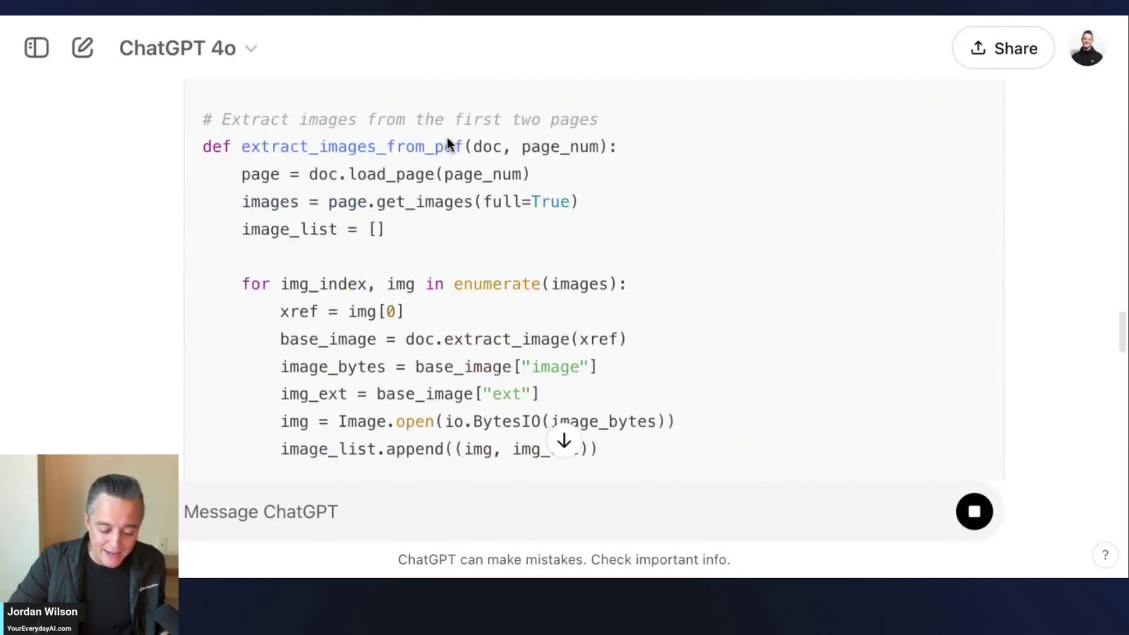
{"action": "scroll", "coordinate": [456, 262], "scroll_direction": "up", "scroll_amount": 10}
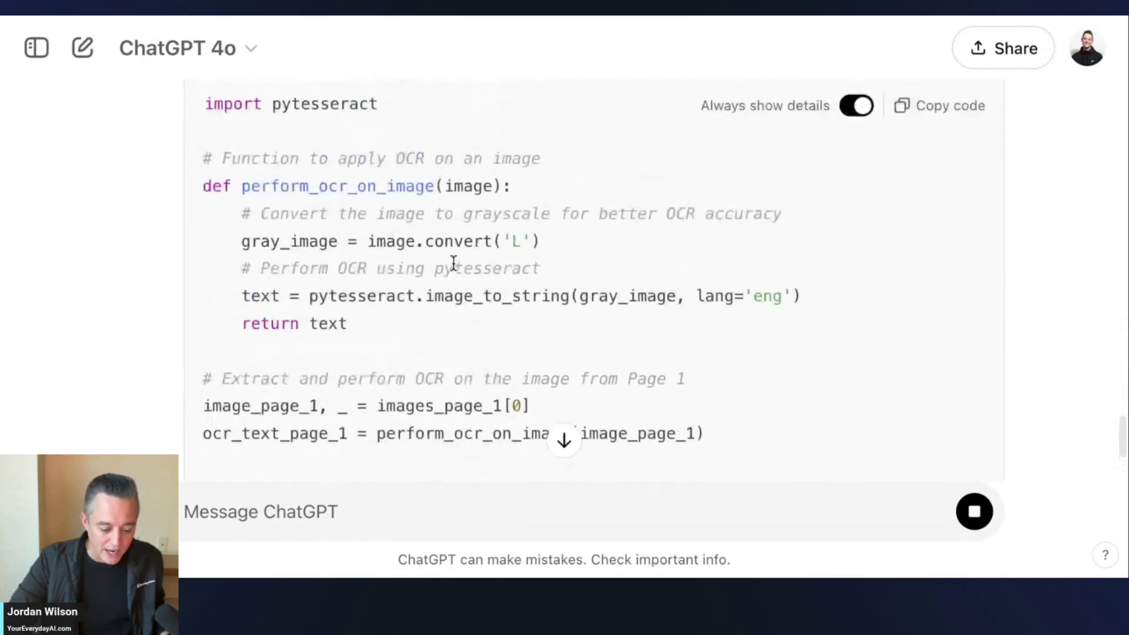
{"action": "left_click", "coordinate": [282, 409]}
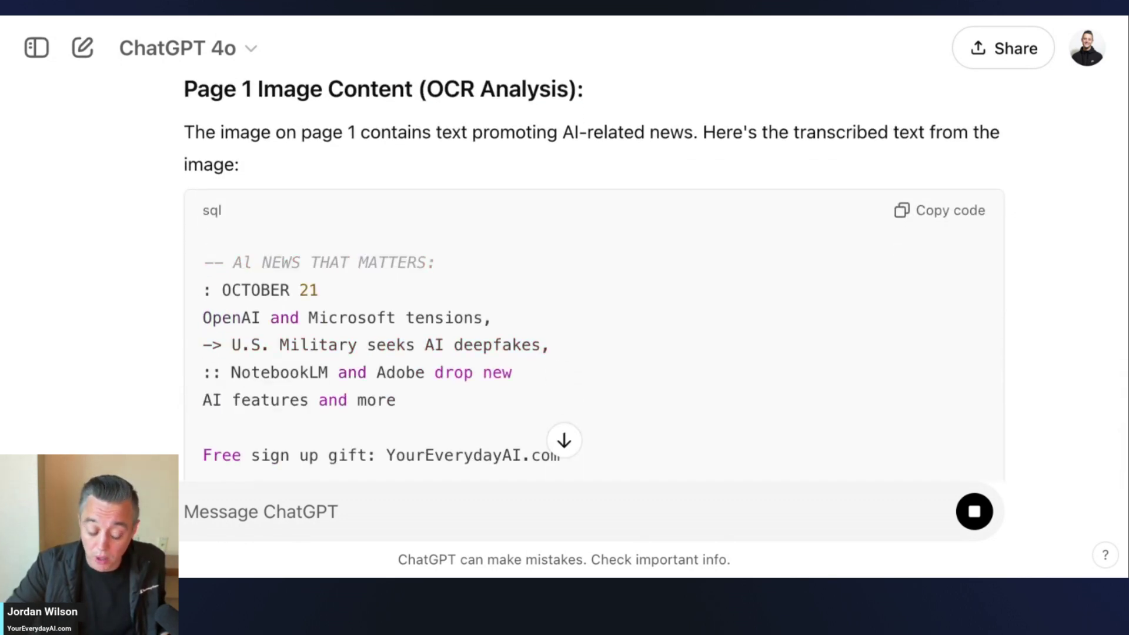
{"action": "scroll", "coordinate": [323, 272], "scroll_direction": "up", "scroll_amount": 5}
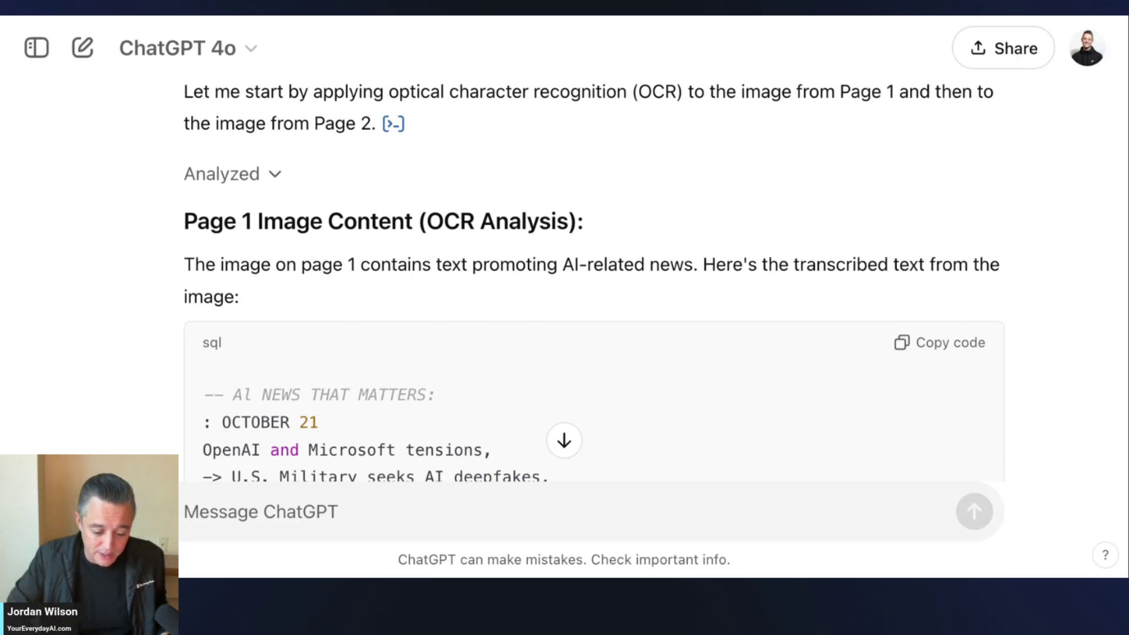
{"action": "scroll", "coordinate": [588, 282], "scroll_direction": "down", "scroll_amount": 3}
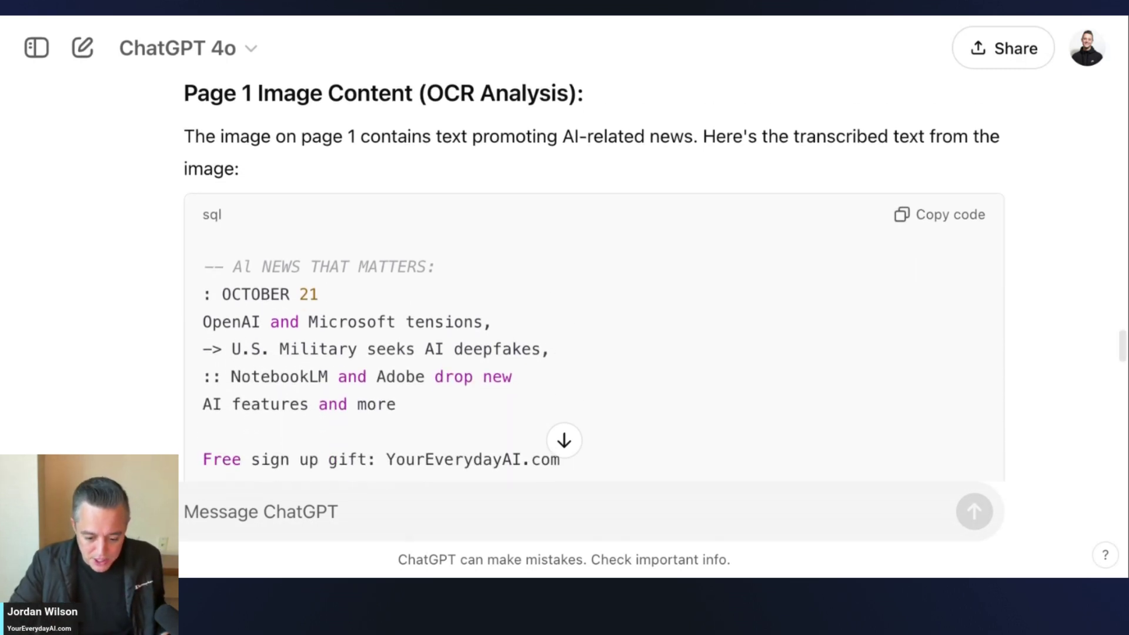
{"action": "scroll", "coordinate": [588, 282], "scroll_direction": "up", "scroll_amount": 1}
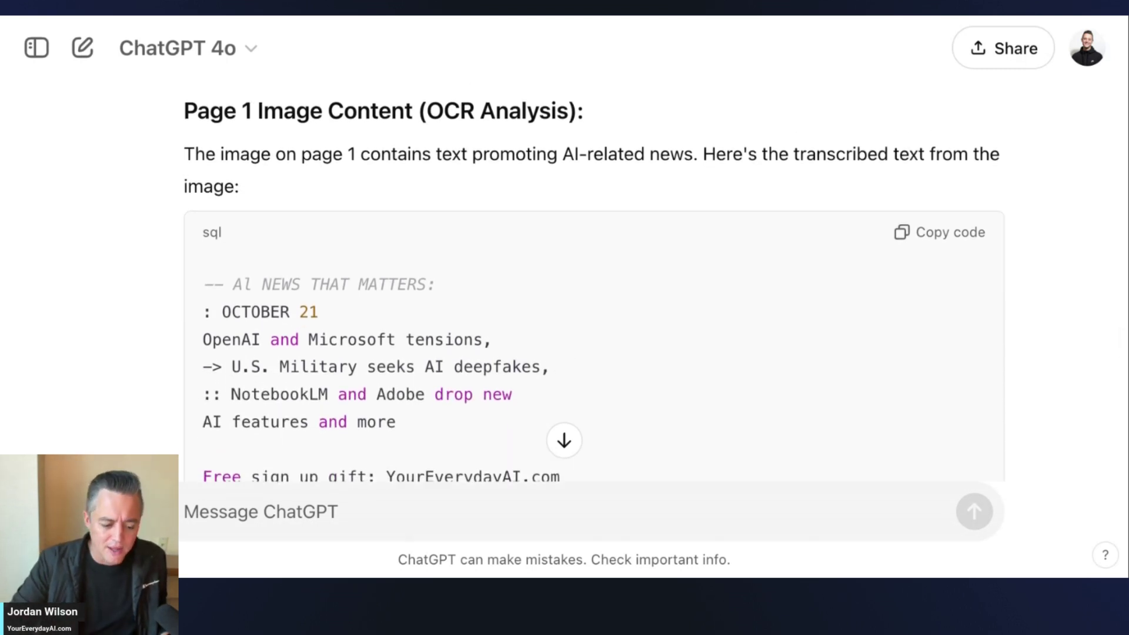
{"action": "scroll", "coordinate": [364, 117], "scroll_direction": "down", "scroll_amount": 1}
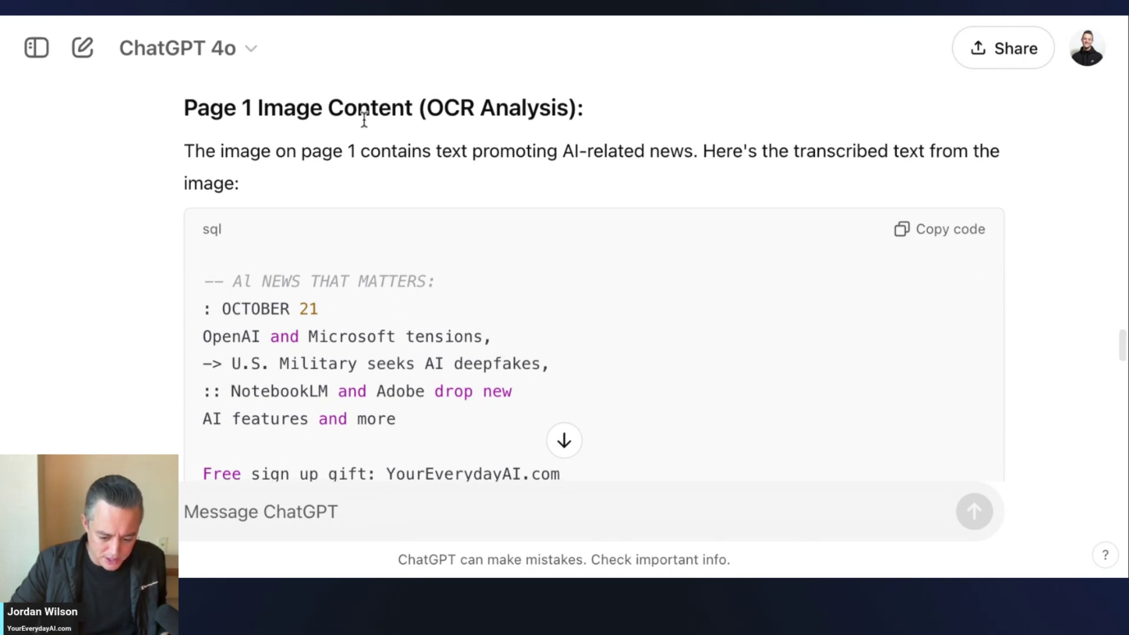
{"action": "scroll", "coordinate": [412, 165], "scroll_direction": "up", "scroll_amount": 1}
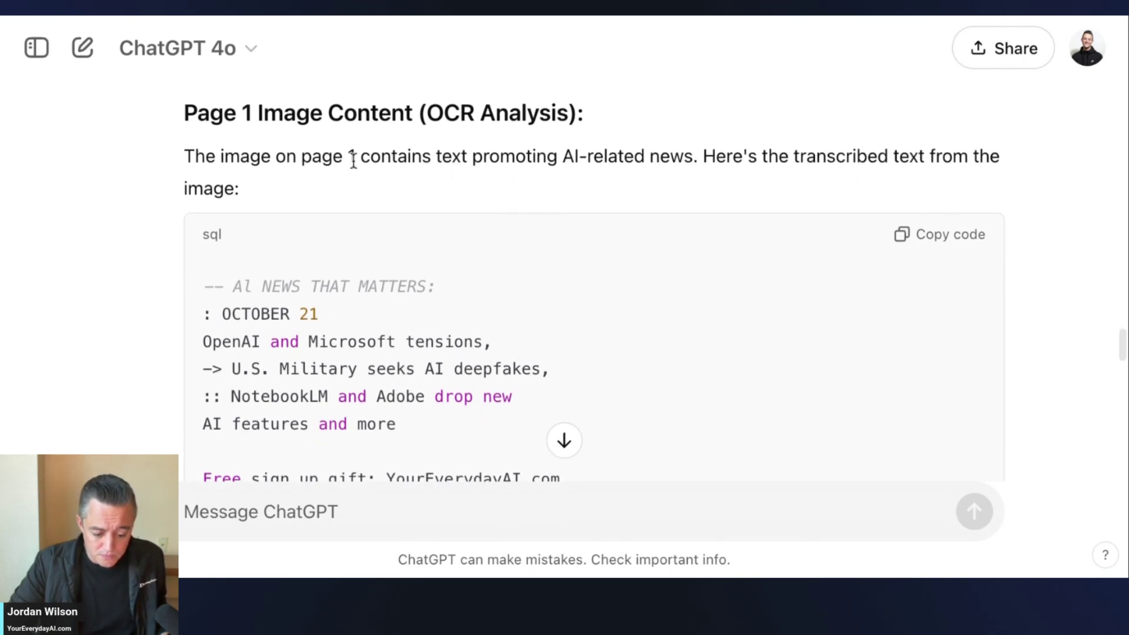
{"action": "triple_click", "coordinate": [337, 156]}
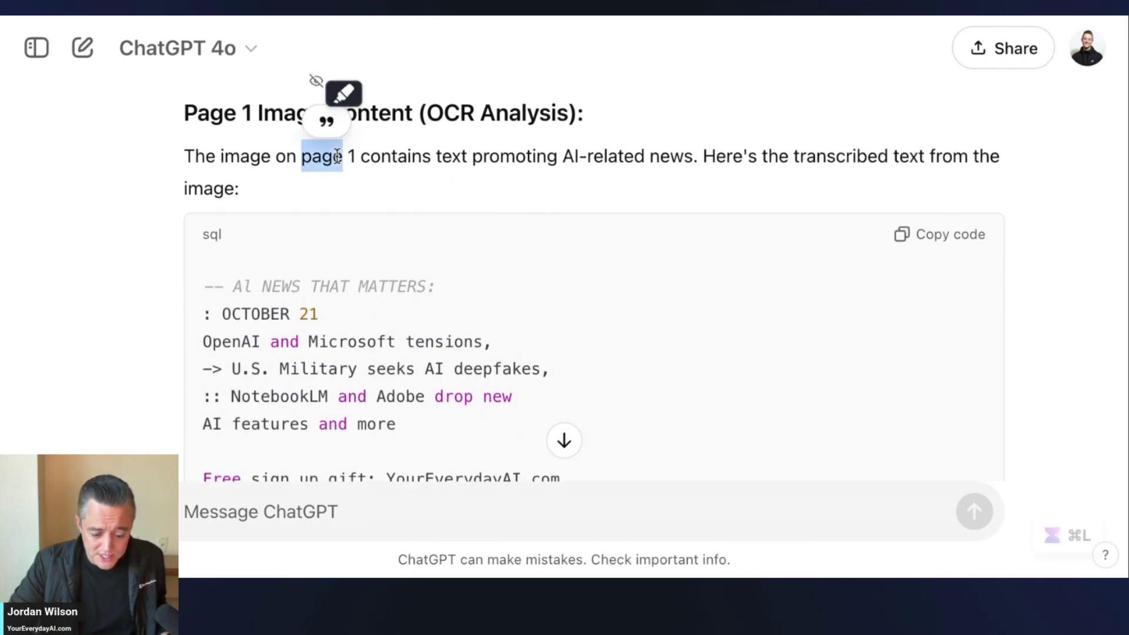
{"action": "left_click", "coordinate": [507, 182]}
{"action": "scroll", "coordinate": [550, 235], "scroll_direction": "down", "scroll_amount": 4}
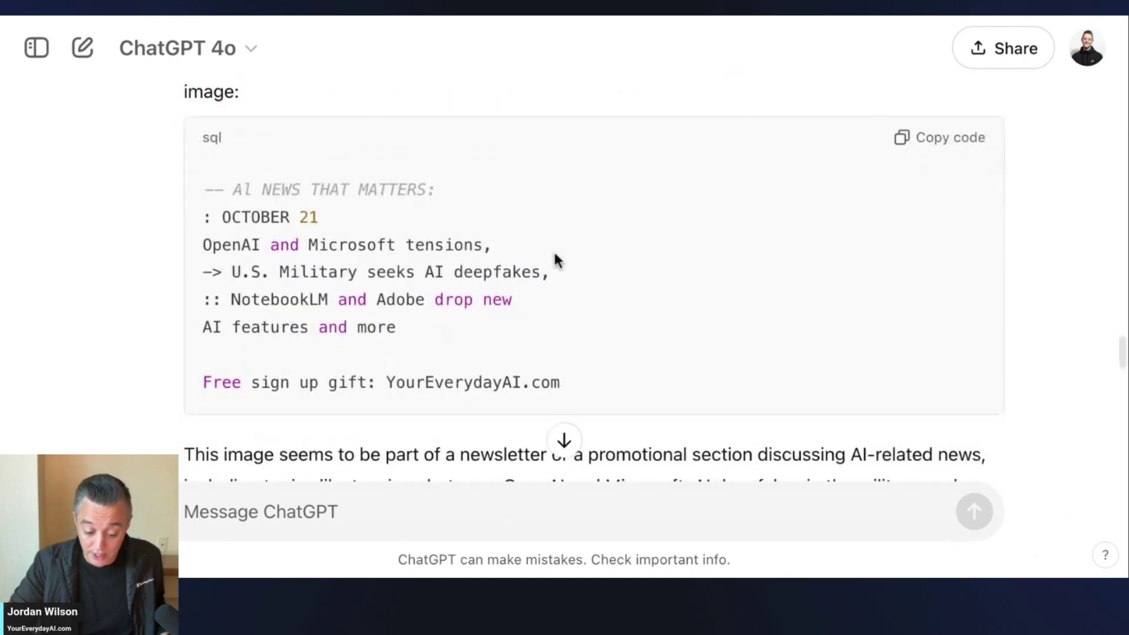
{"action": "mouse_move", "coordinate": [561, 340]}
{"action": "left_mouse_down"}
{"action": "mouse_move", "coordinate": [194, 202]}
{"action": "mouse_move", "coordinate": [196, 176]}
{"action": "left_mouse_up"}
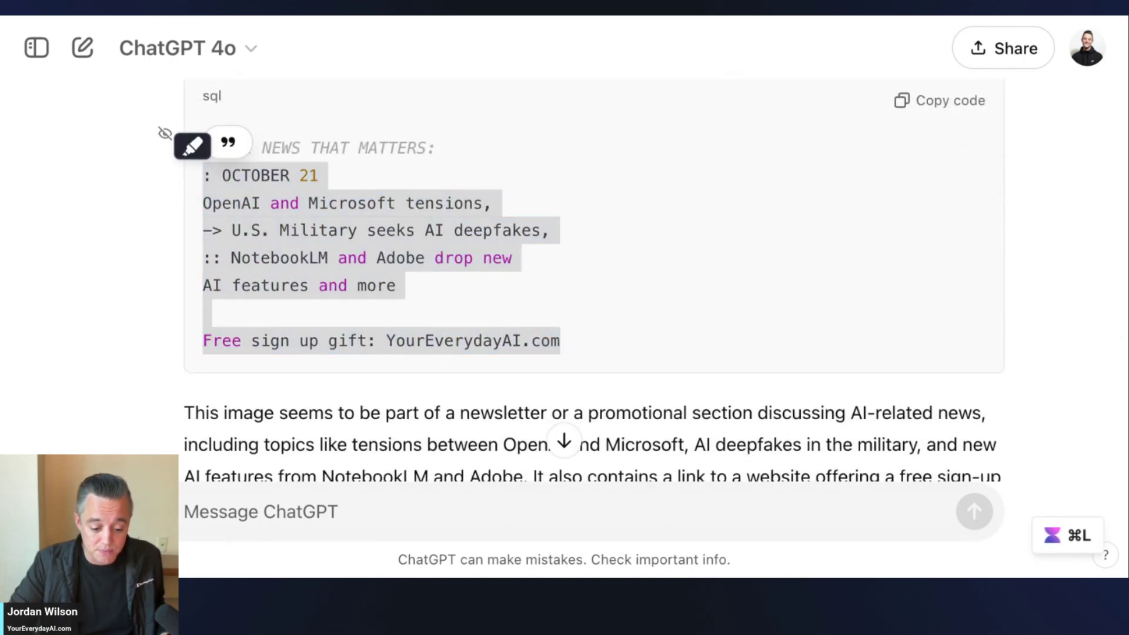
{"action": "key", "text": "super+Tab"}
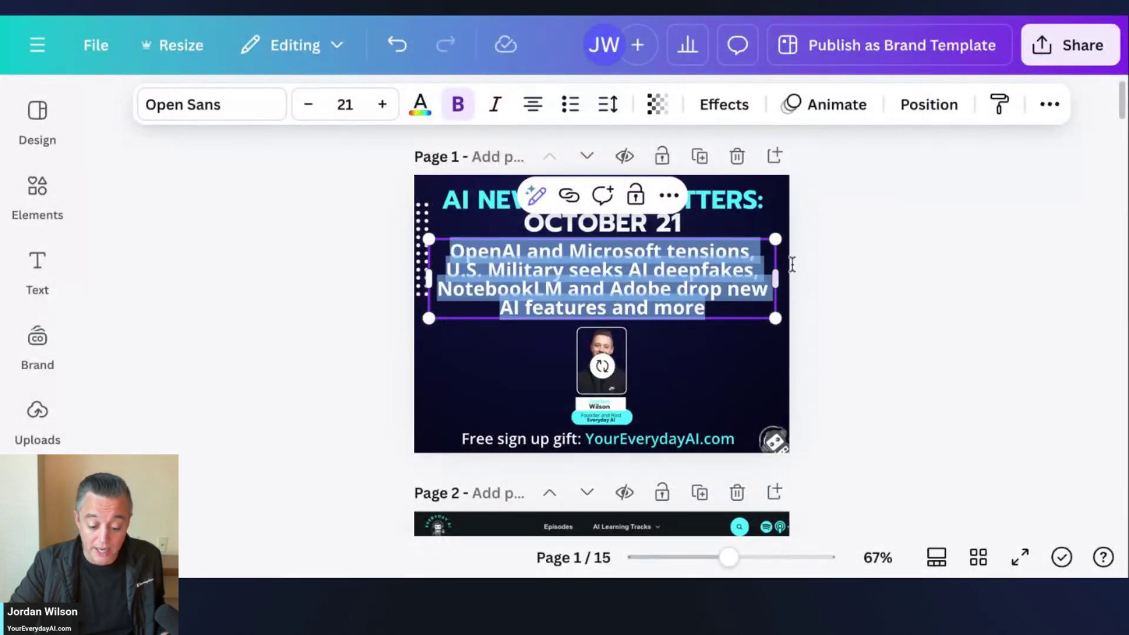
{"action": "scroll", "coordinate": [792, 265], "scroll_direction": "up", "scroll_amount": 5}
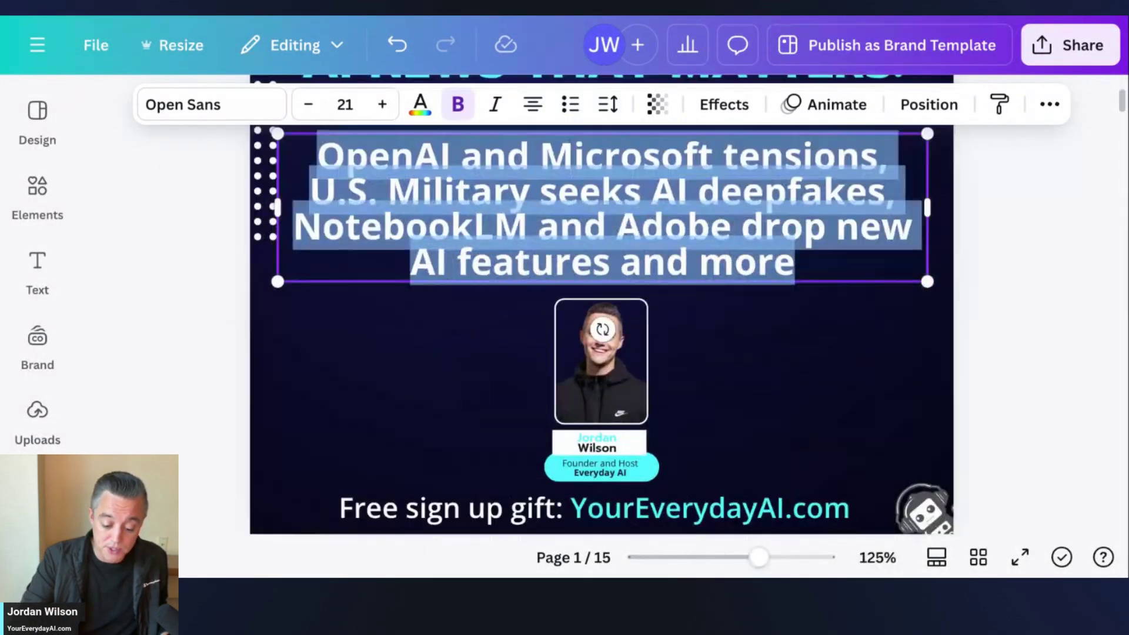
{"action": "scroll", "coordinate": [777, 253], "scroll_direction": "up", "scroll_amount": 3}
{"action": "key", "text": "Escape"}
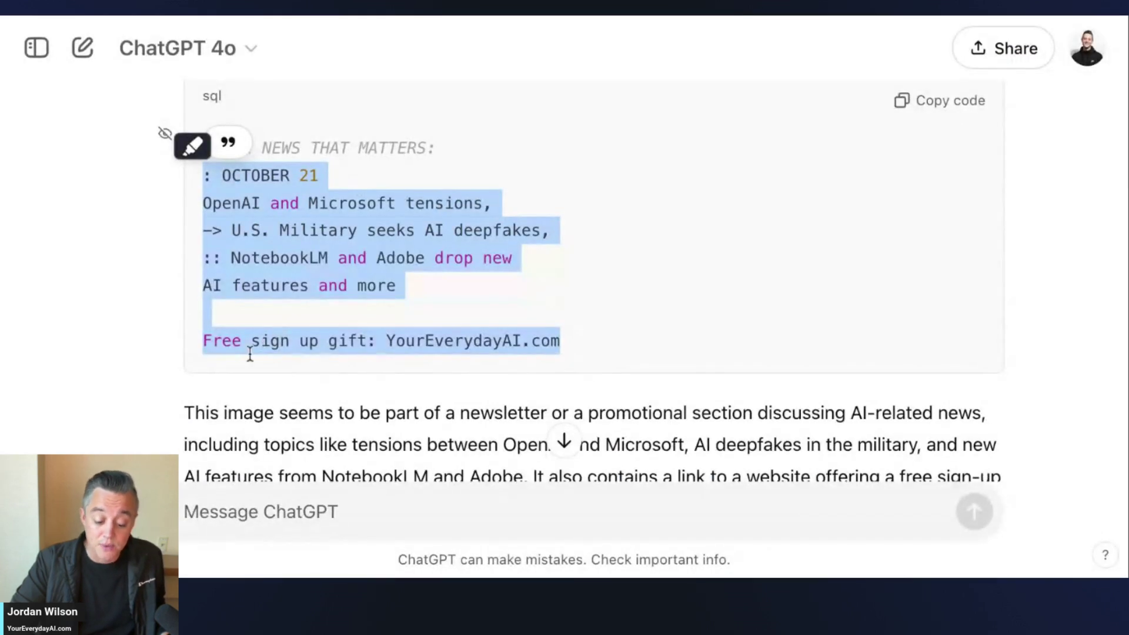
Find the Page 2 Image Content transcription and select its newsletter subscriber paragraph to check it
{"action": "scroll", "coordinate": [250, 352], "scroll_direction": "down", "scroll_amount": 5}
{"action": "scroll", "coordinate": [249, 353], "scroll_direction": "down", "scroll_amount": 5}
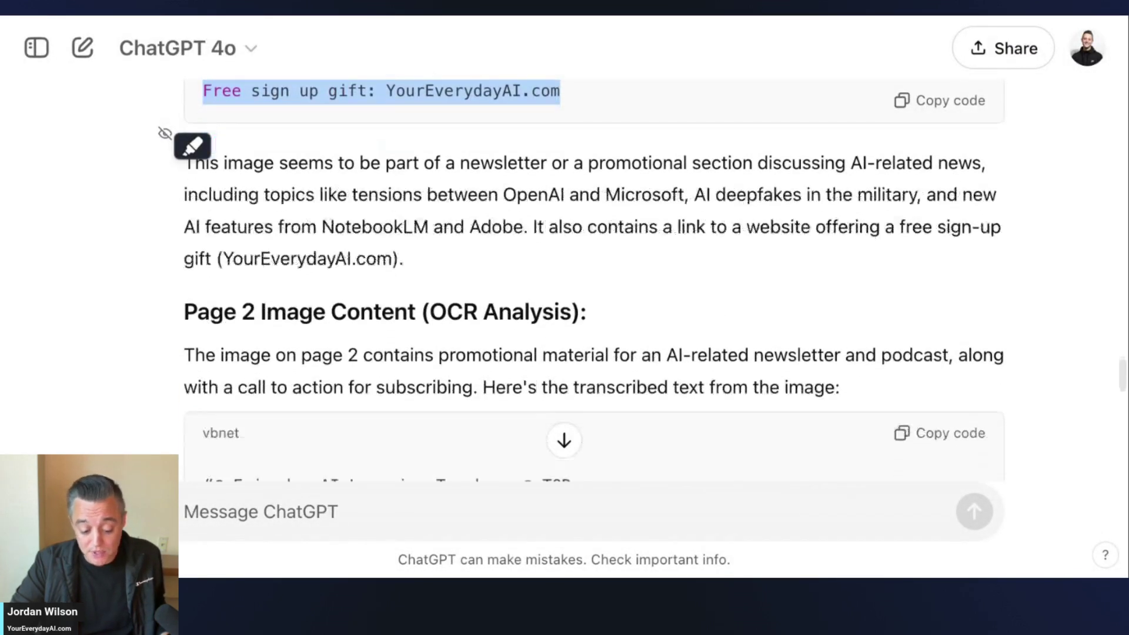
{"action": "scroll", "coordinate": [507, 375], "scroll_direction": "down", "scroll_amount": 3}
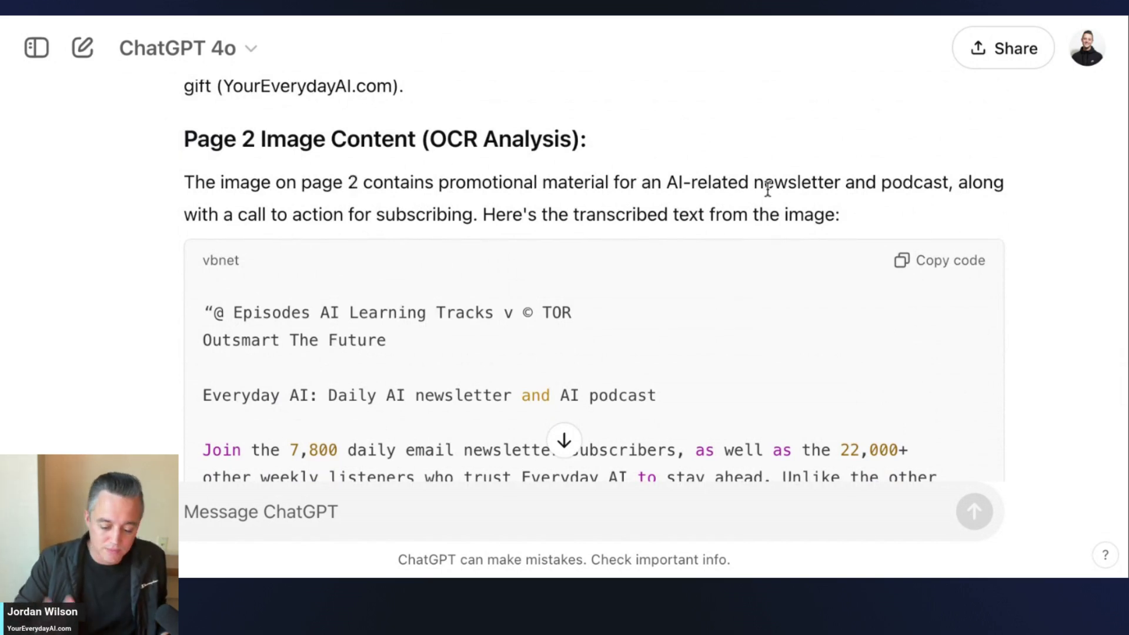
{"action": "scroll", "coordinate": [768, 189], "scroll_direction": "up", "scroll_amount": 5}
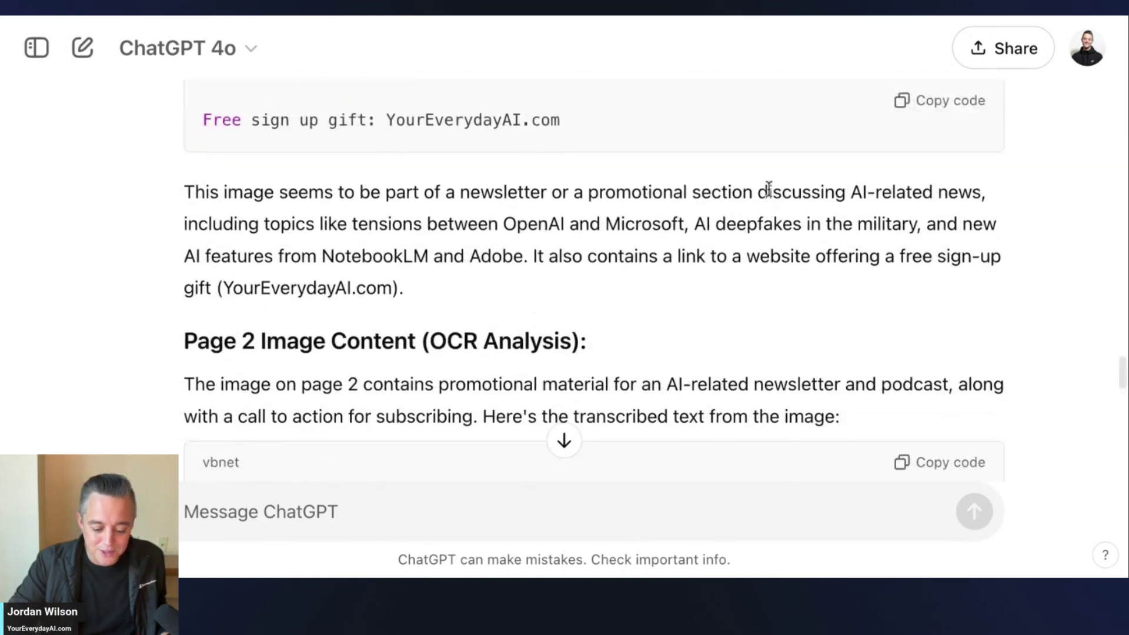
{"action": "scroll", "coordinate": [593, 282], "scroll_direction": "down", "scroll_amount": 5}
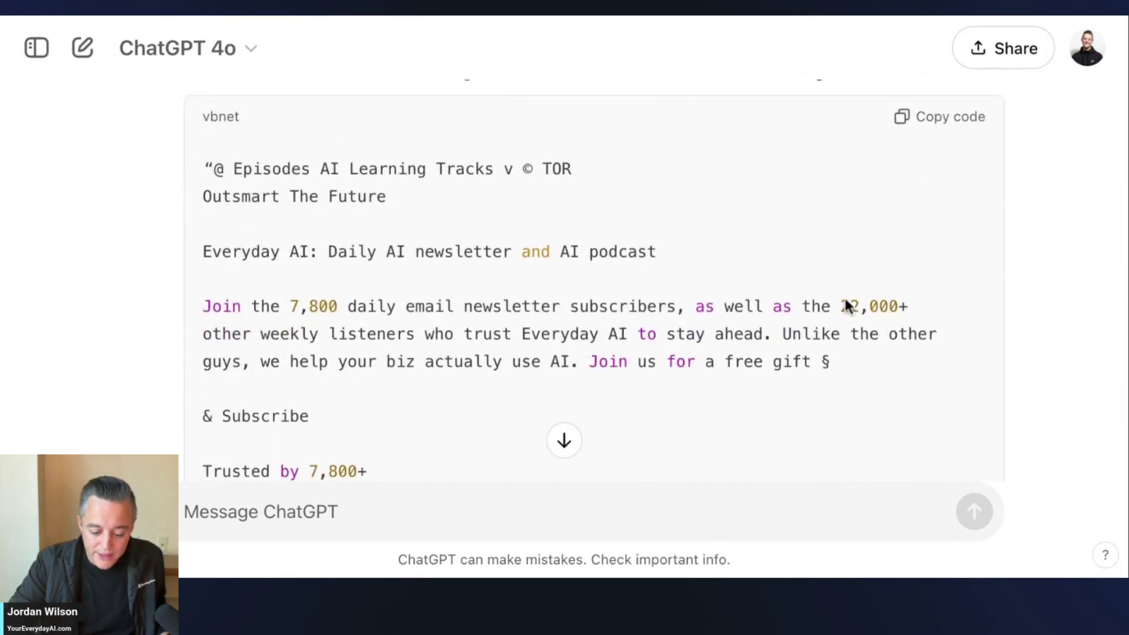
{"action": "scroll", "coordinate": [847, 371], "scroll_direction": "down", "scroll_amount": 1}
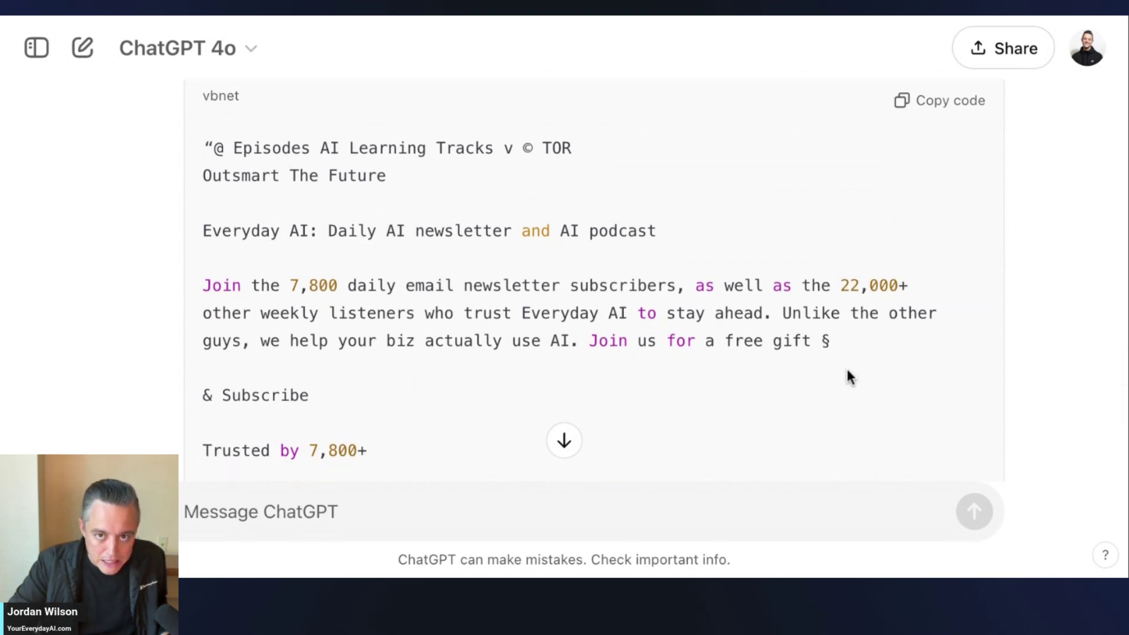
{"action": "scroll", "coordinate": [579, 396], "scroll_direction": "up", "scroll_amount": 1}
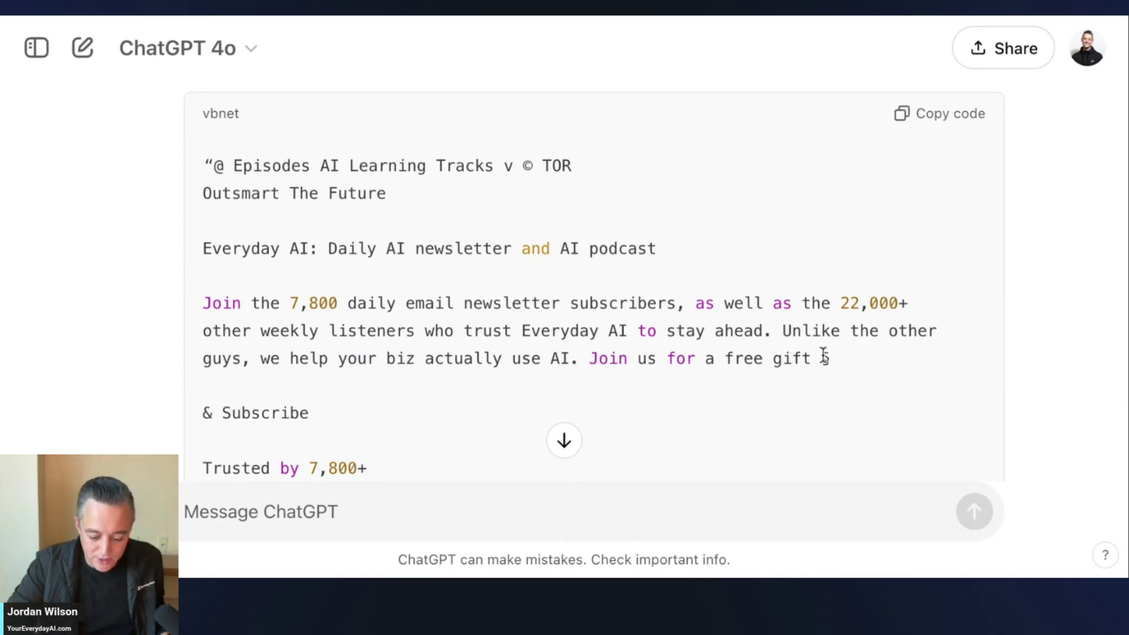
{"action": "mouse_move", "coordinate": [812, 358]}
{"action": "left_mouse_down"}
{"action": "mouse_move", "coordinate": [550, 327]}
{"action": "mouse_move", "coordinate": [568, 250]}
{"action": "mouse_move", "coordinate": [444, 304]}
{"action": "mouse_move", "coordinate": [376, 303]}
{"action": "mouse_move", "coordinate": [441, 309]}
{"action": "mouse_move", "coordinate": [214, 292]}
{"action": "mouse_move", "coordinate": [203, 303]}
{"action": "left_mouse_up"}
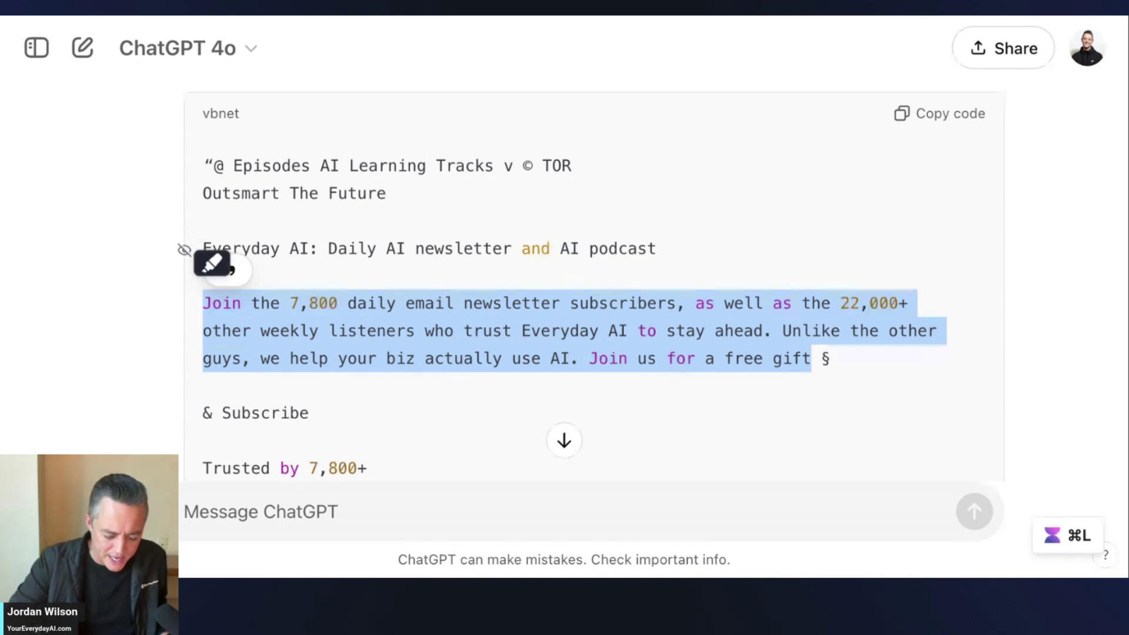
{"action": "left_click", "coordinate": [666, 331]}
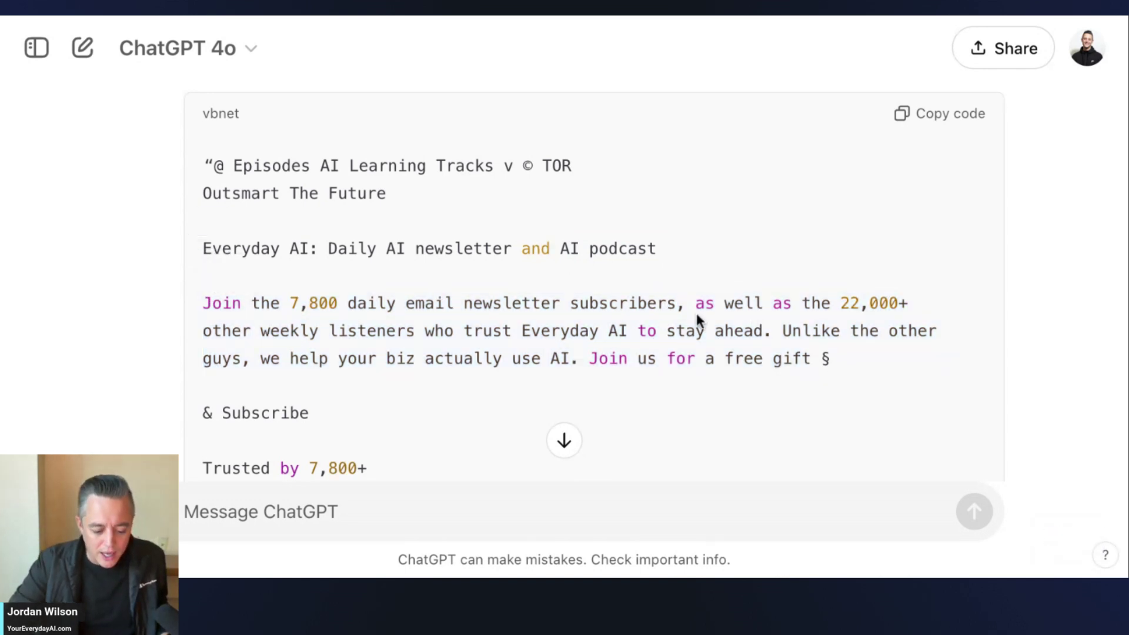
{"action": "scroll", "coordinate": [664, 312], "scroll_direction": "down", "scroll_amount": 1}
{"action": "mouse_move", "coordinate": [810, 344]}
{"action": "left_mouse_down"}
{"action": "mouse_move", "coordinate": [535, 247]}
{"action": "mouse_move", "coordinate": [381, 279]}
{"action": "mouse_move", "coordinate": [252, 284]}
{"action": "left_mouse_up"}
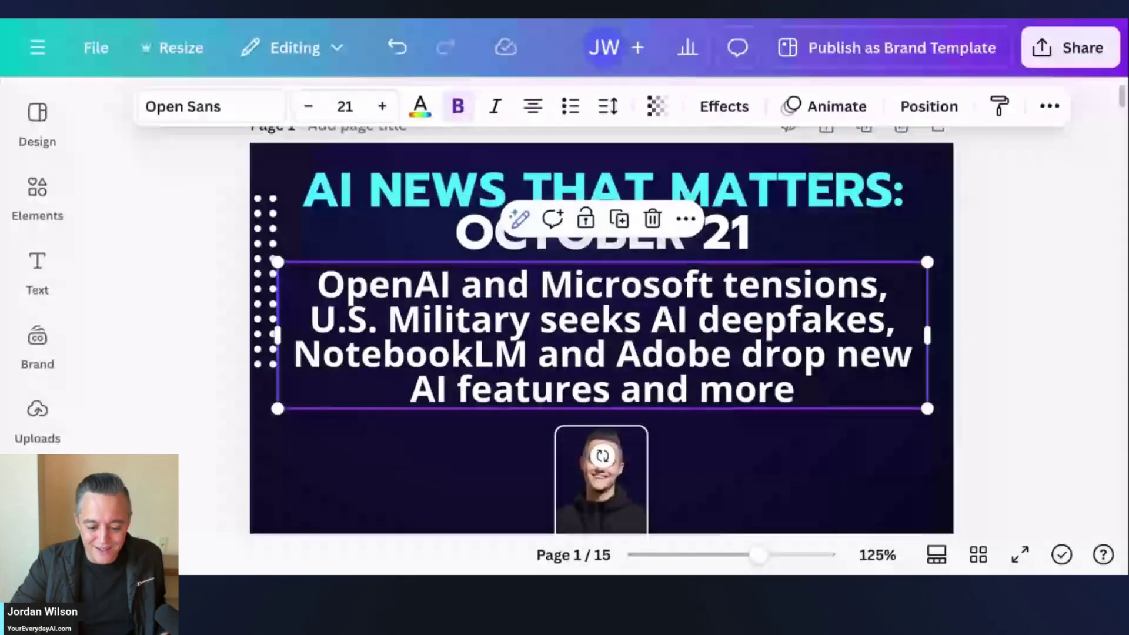
Open and close Crop on the page 2 screenshot, then shift the image right and down
{"action": "scroll", "coordinate": [937, 257], "scroll_direction": "down", "scroll_amount": 10}
{"action": "left_click", "coordinate": [991, 442]}
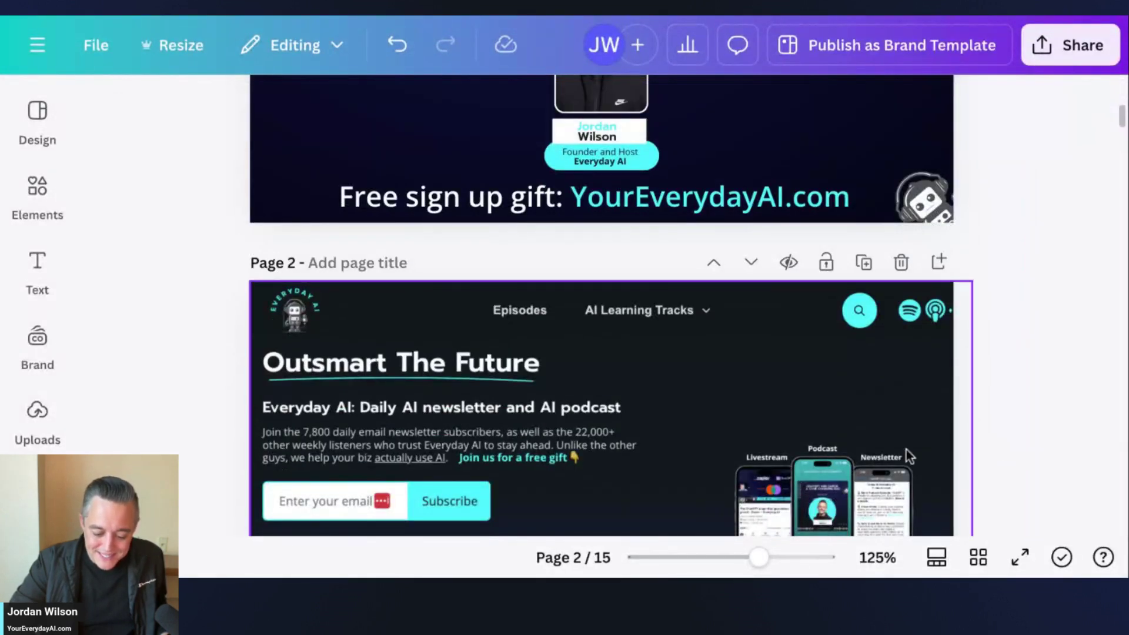
{"action": "scroll", "coordinate": [610, 454], "scroll_direction": "down", "scroll_amount": 4}
{"action": "double_click", "coordinate": [544, 321]}
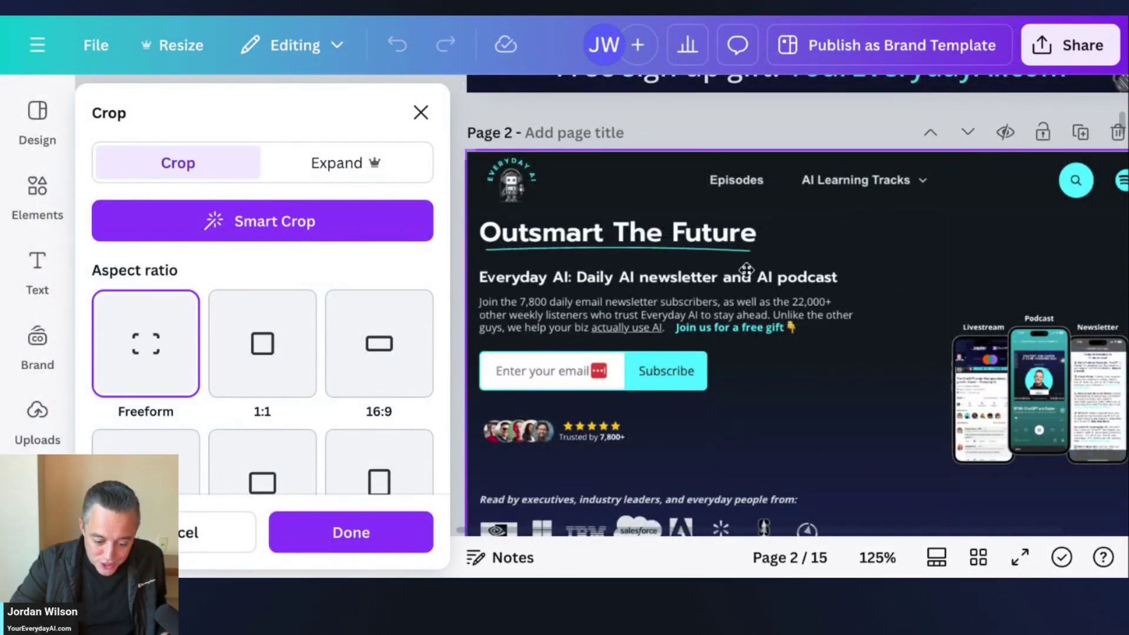
{"action": "left_click", "coordinate": [322, 531]}
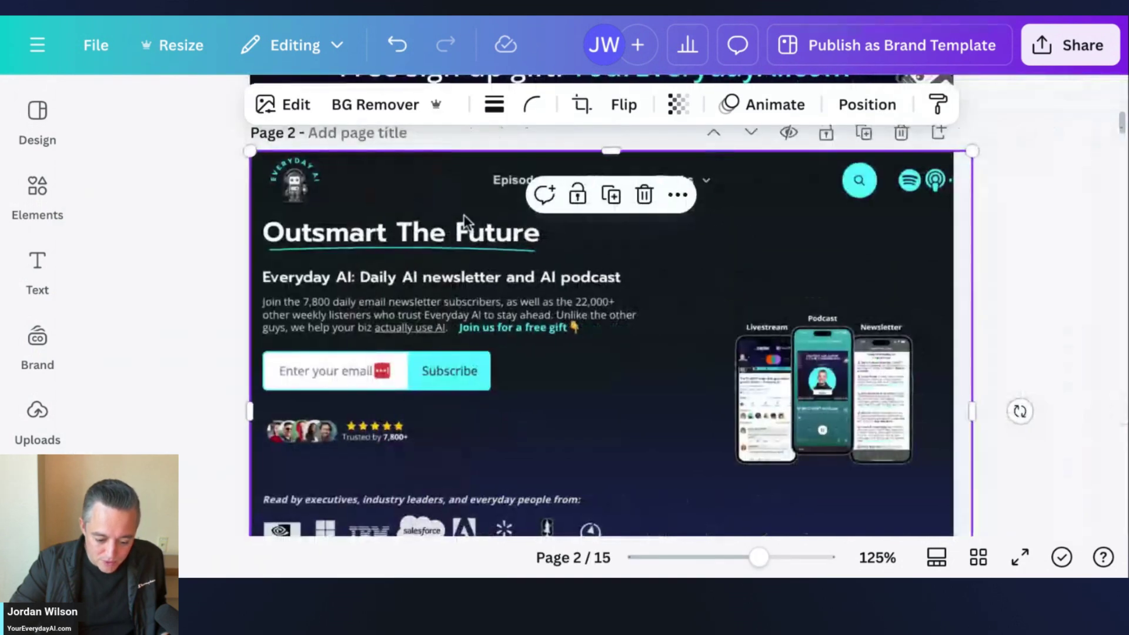
{"action": "left_click_drag", "start_coordinate": [431, 237], "coordinate": [552, 314]}
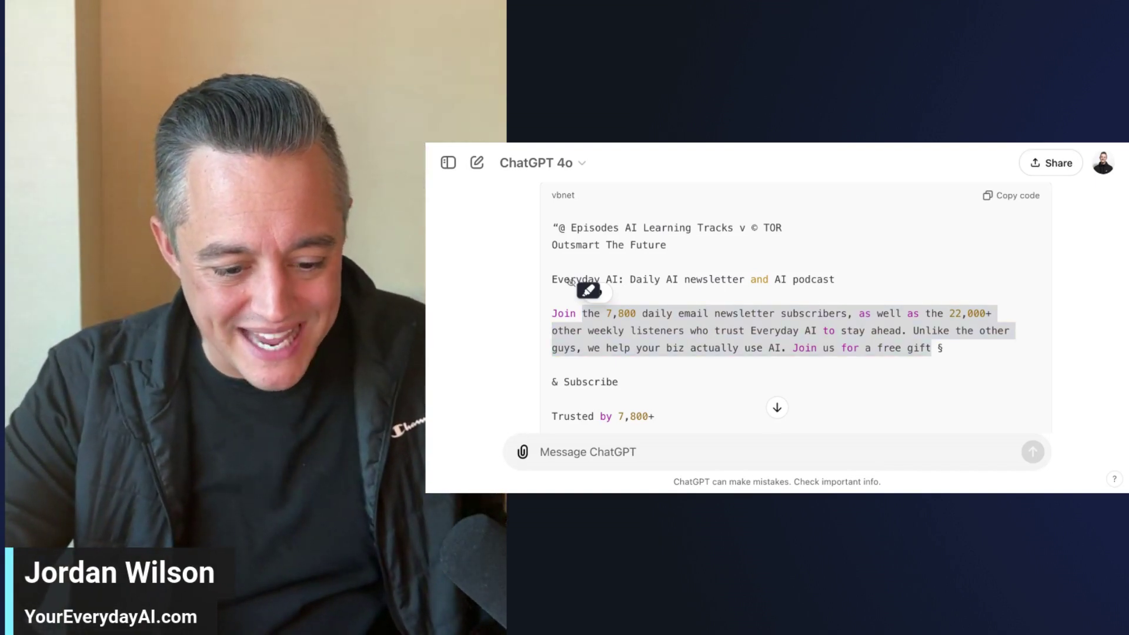
Bring up the live Everyday AI homepage to compare its 11,500+ subscriber figure
{"action": "key", "text": "ctrl+Tab"}
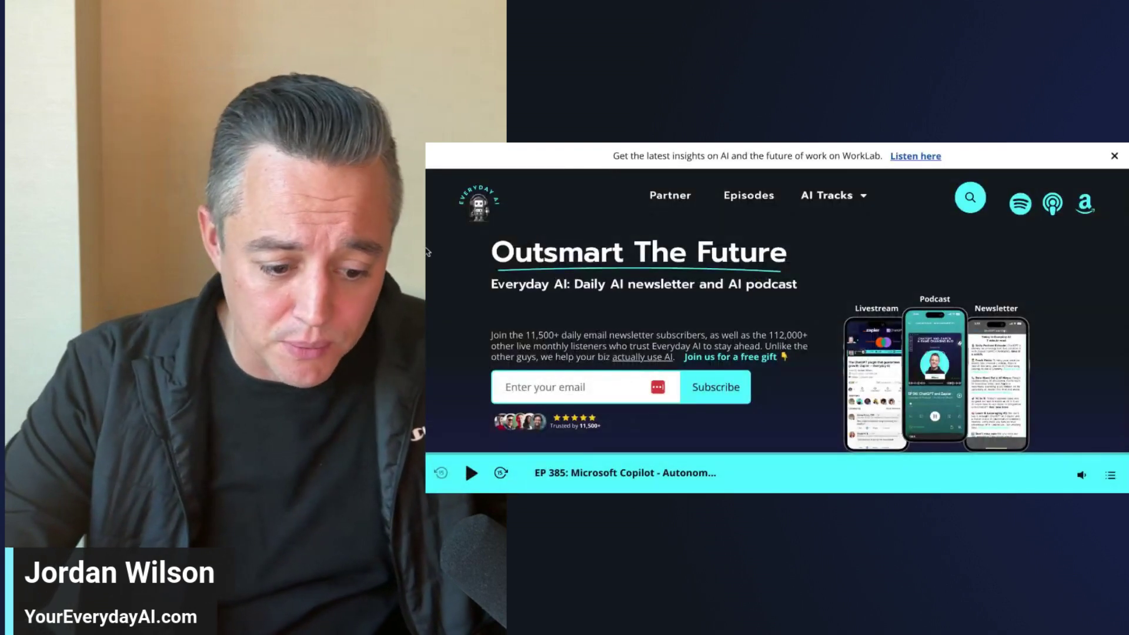